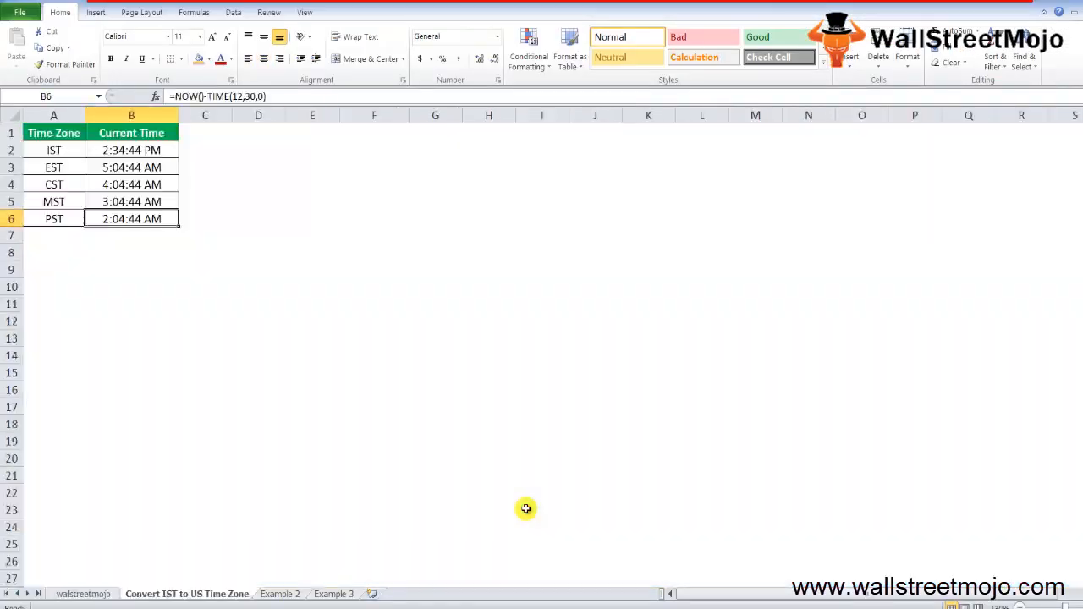
Enter the label "Date/Time" in cell B9, below the time zone table
key("Up")
key("Up")
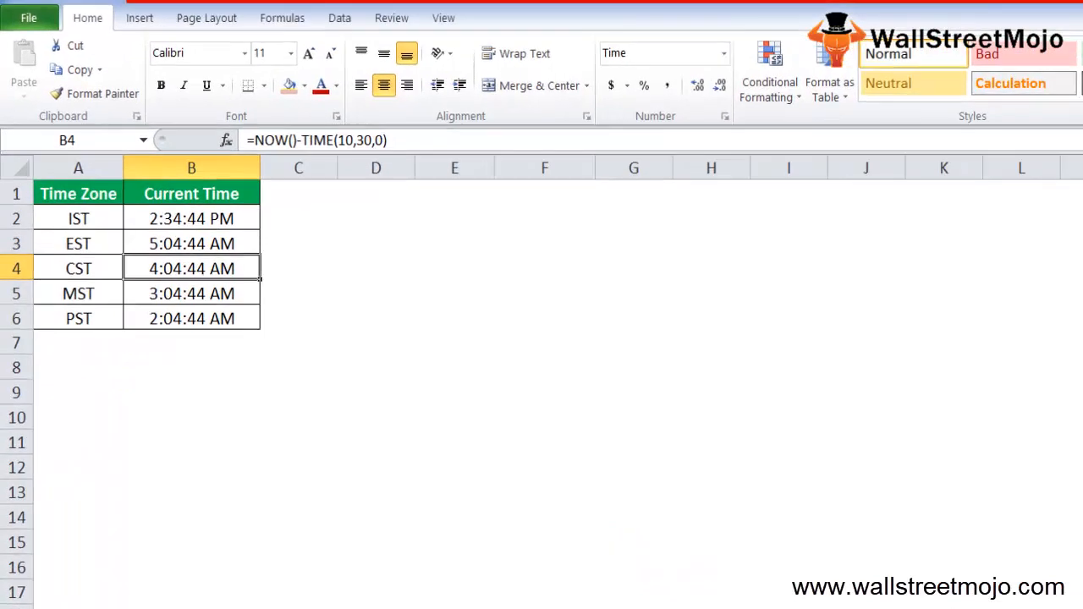
key("Down")
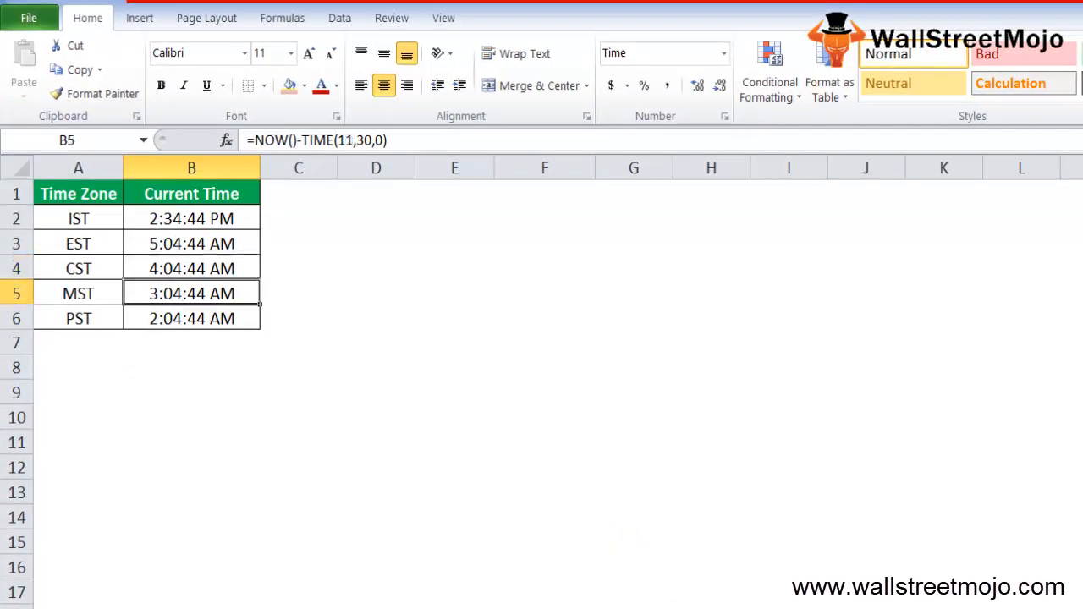
key("Down")
key("Down")
key("Down")
key("Down")
key("Down")
key("Down")
key("Down")
key("Down")
key("Down")
key("Down")
key("Up")
key("Up")
key("Up")
key("Up")
key("Up")
key("Up")
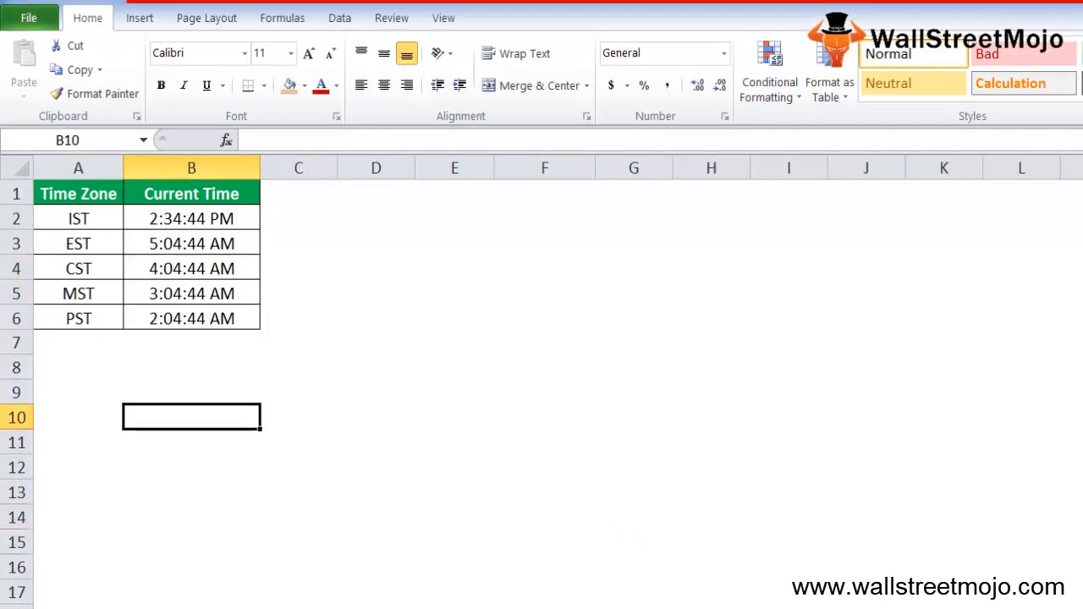
type("Date/Time")
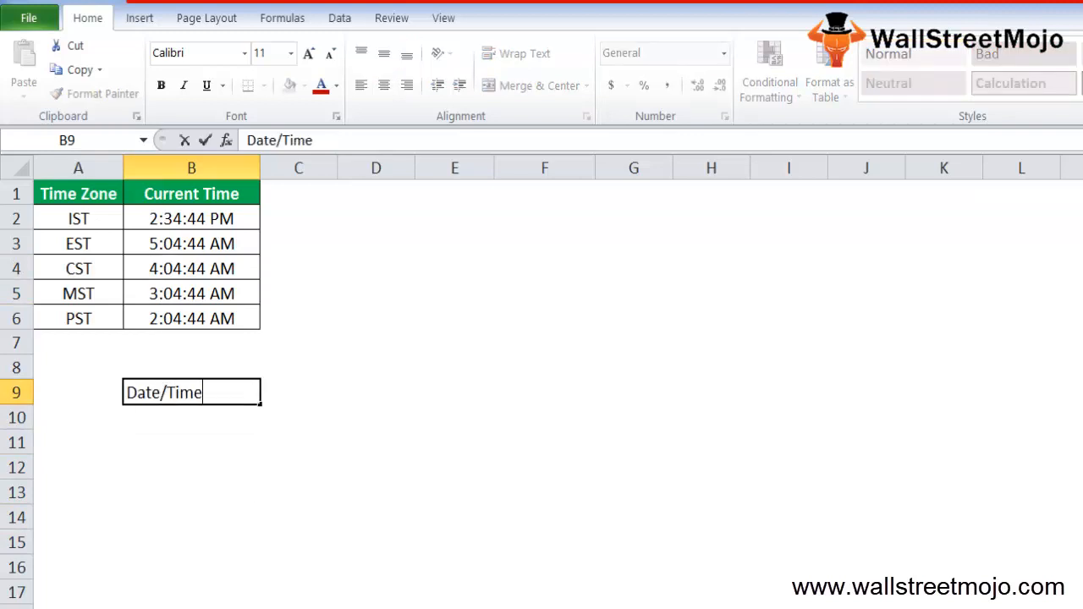
key("Return")
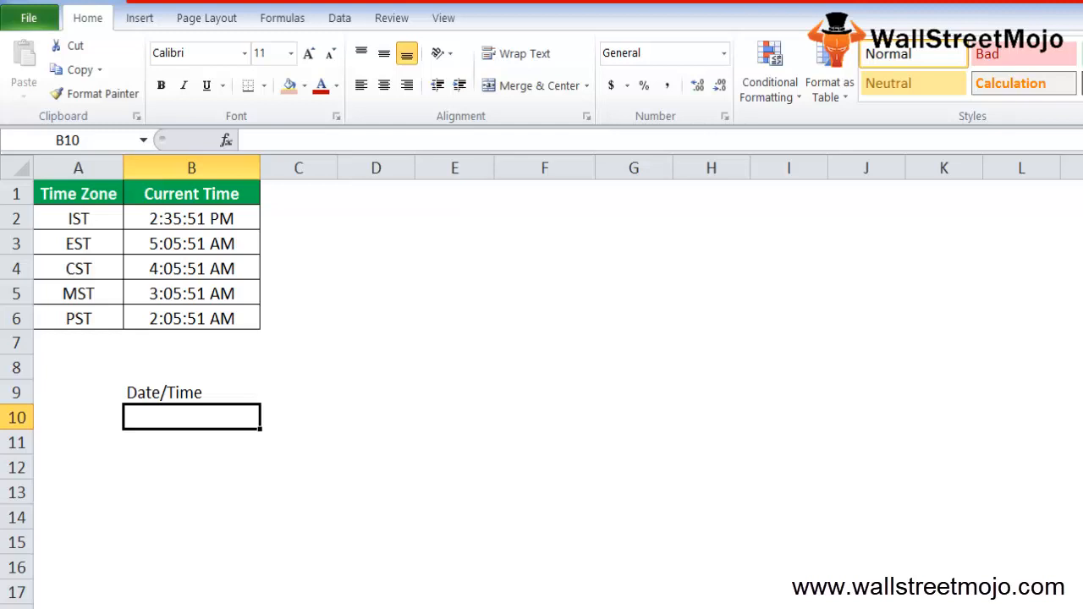
type("=now")
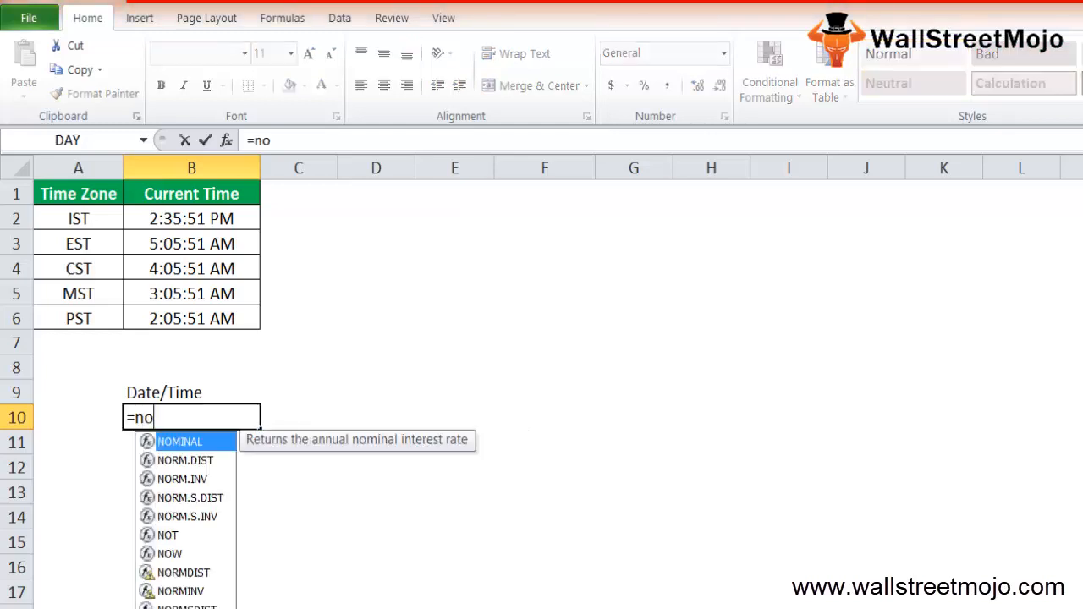
key("Tab")
key("BackSpace")
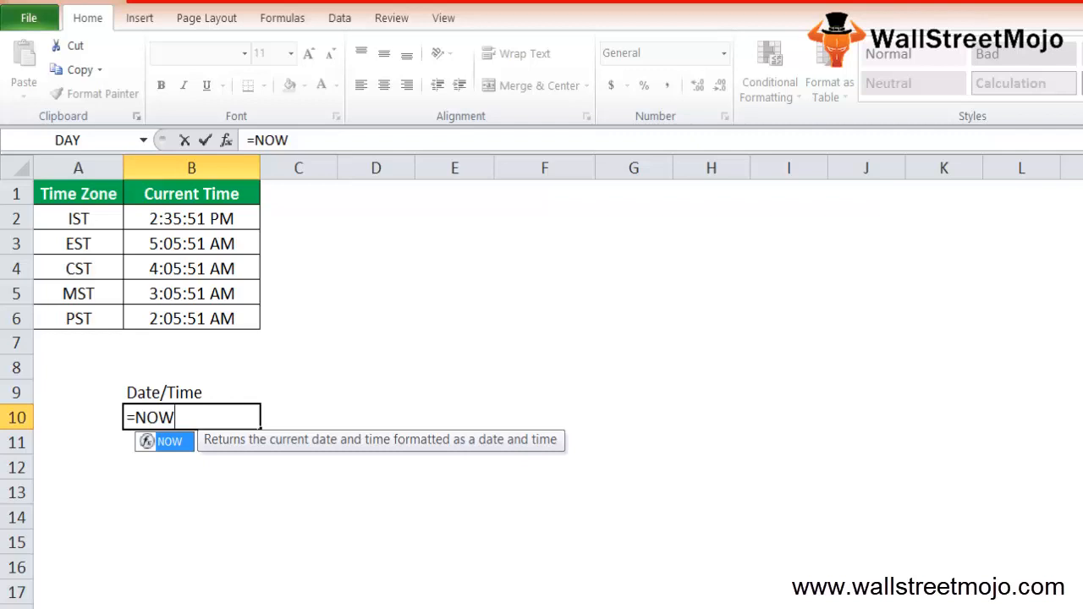
type("(")
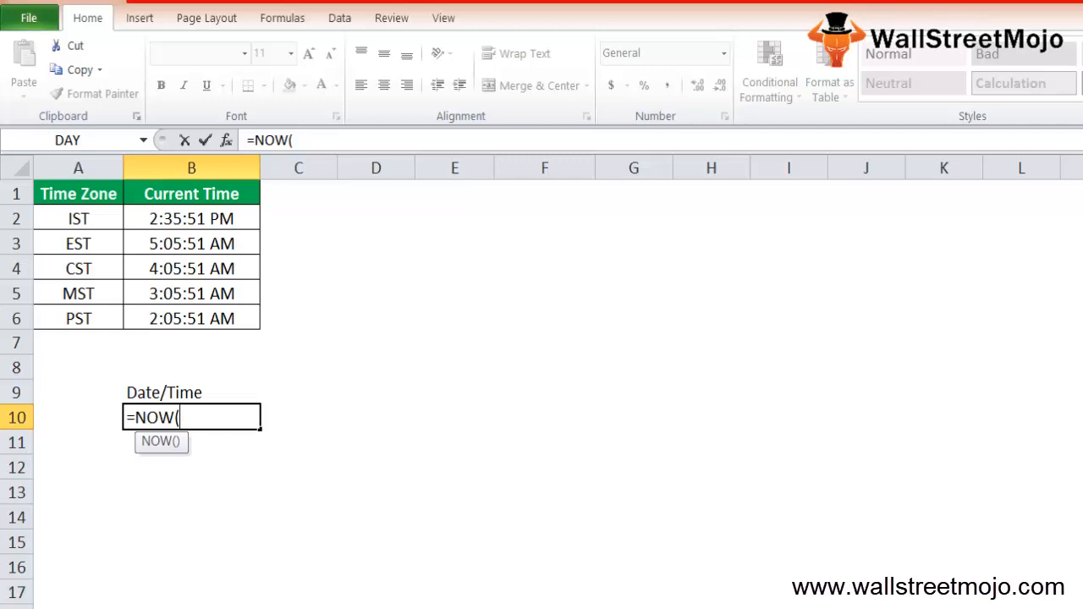
key("Return")
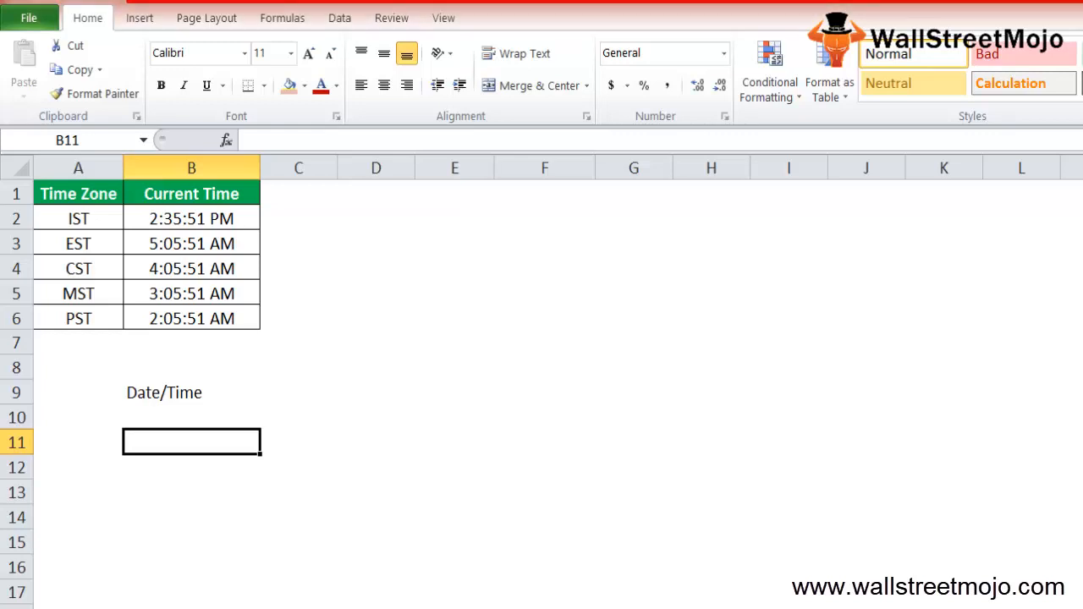
Enter the notes "Volatile functions" in cell B11 and "Volatile = now ()" in cell B13
type("Volatile func")
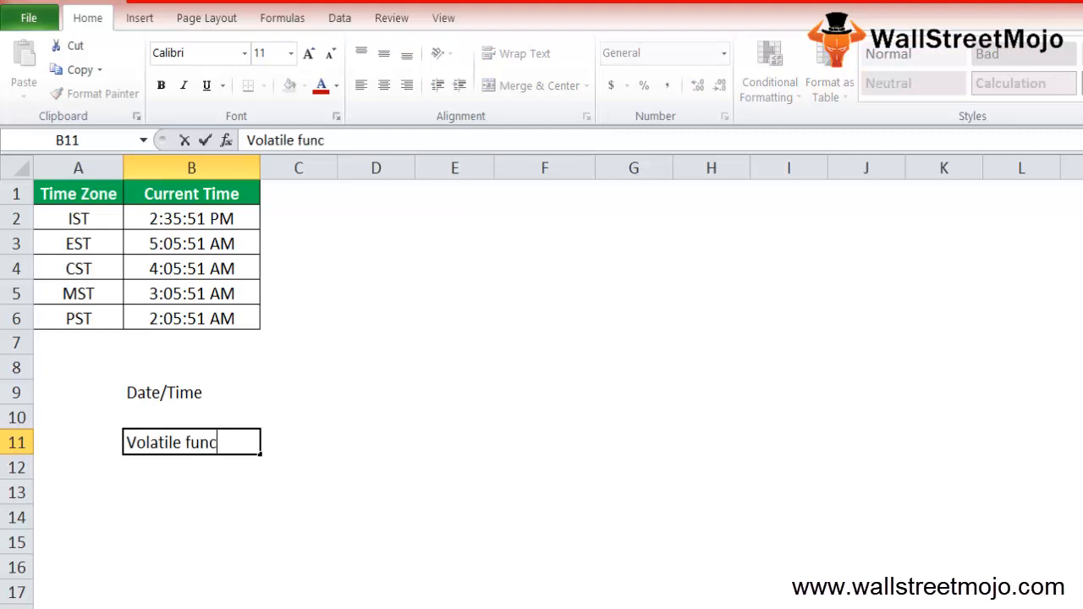
type("tions")
key("Return")
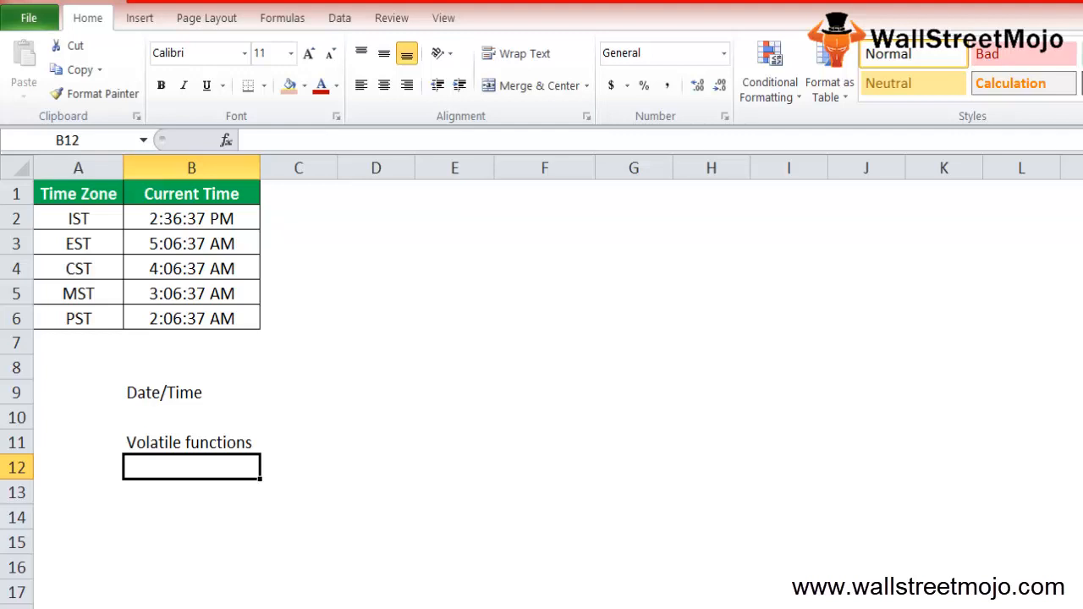
key("Down")
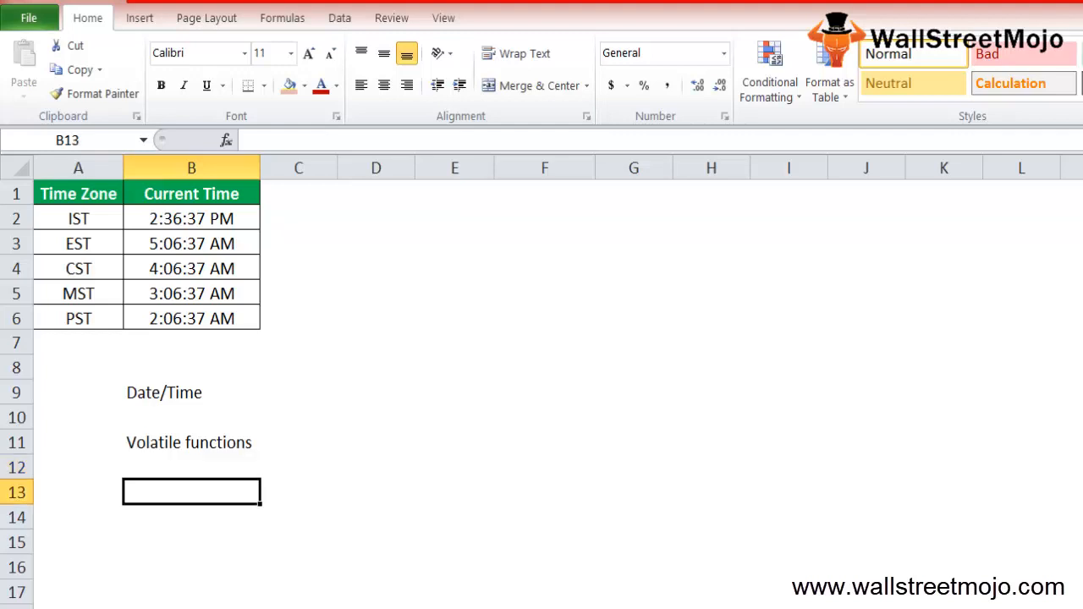
type("Volatile")
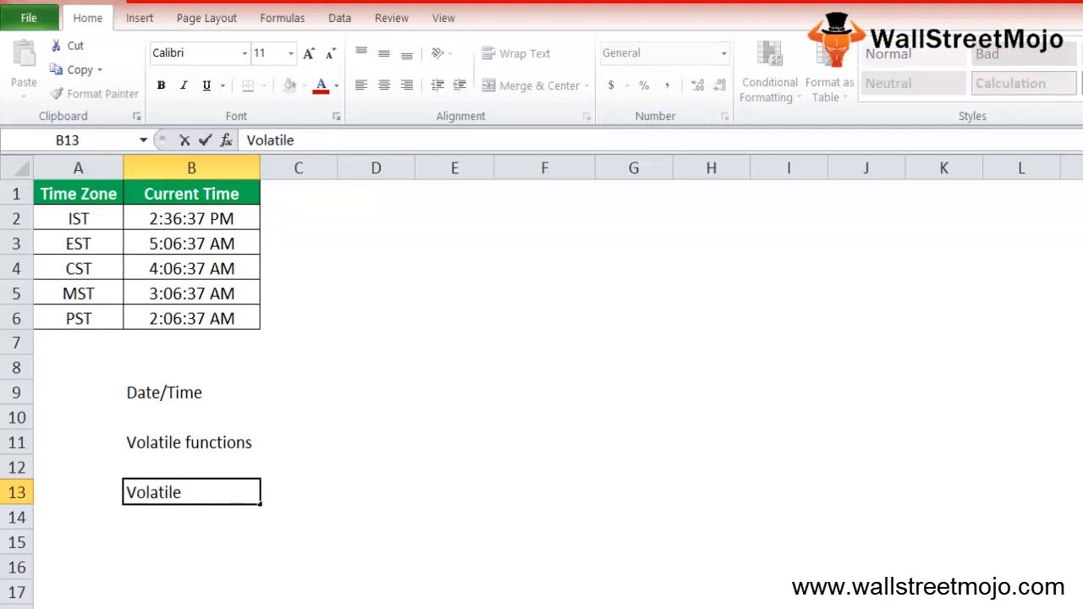
type(" = now ()")
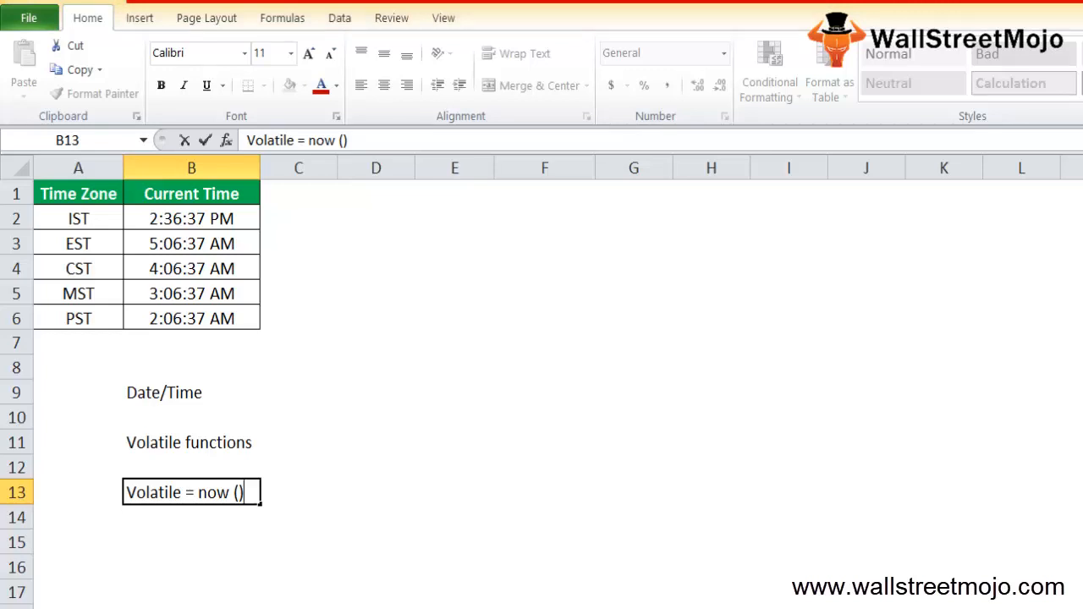
key("Return")
List the volatile functions "Cell", "Indirect" and "info" in cells B15 to B17
key("Return")
type("Cell")
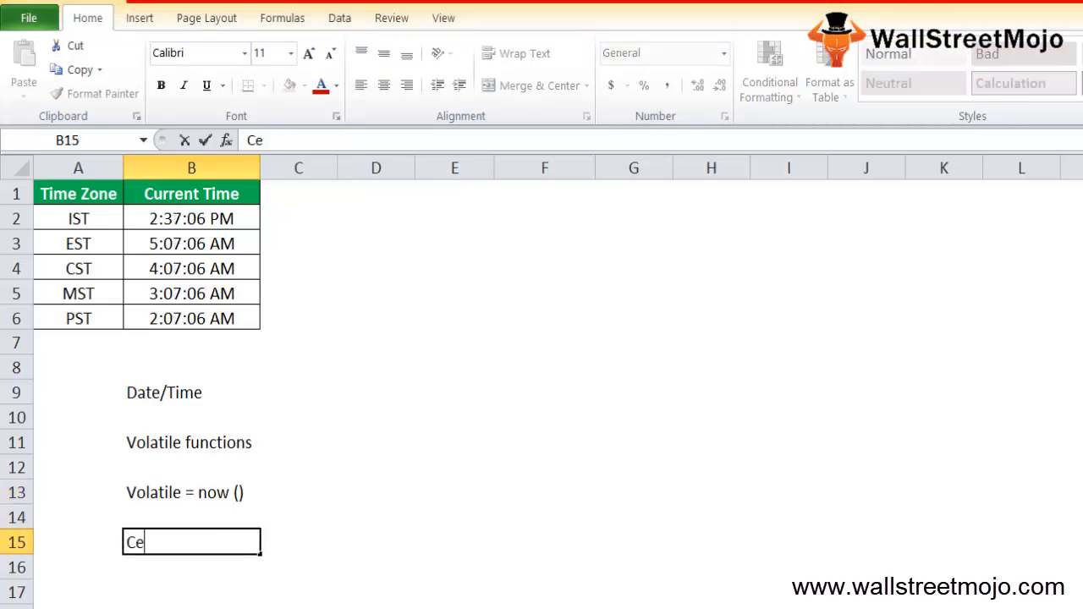
key("Return")
type("in")
key("BackSpace")
key("BackSpace")
type("Indire")
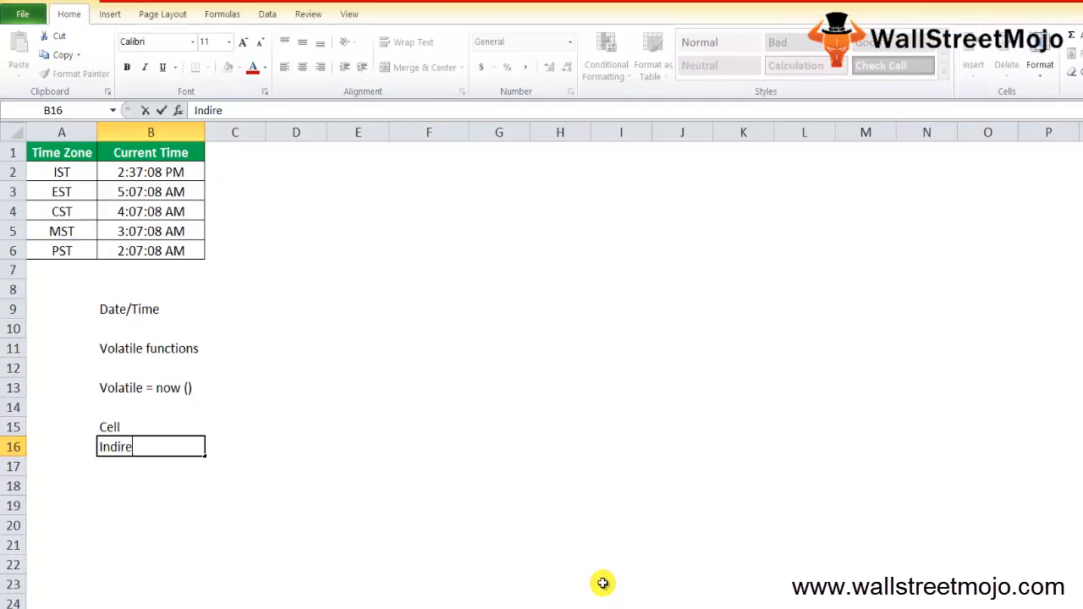
type("ct")
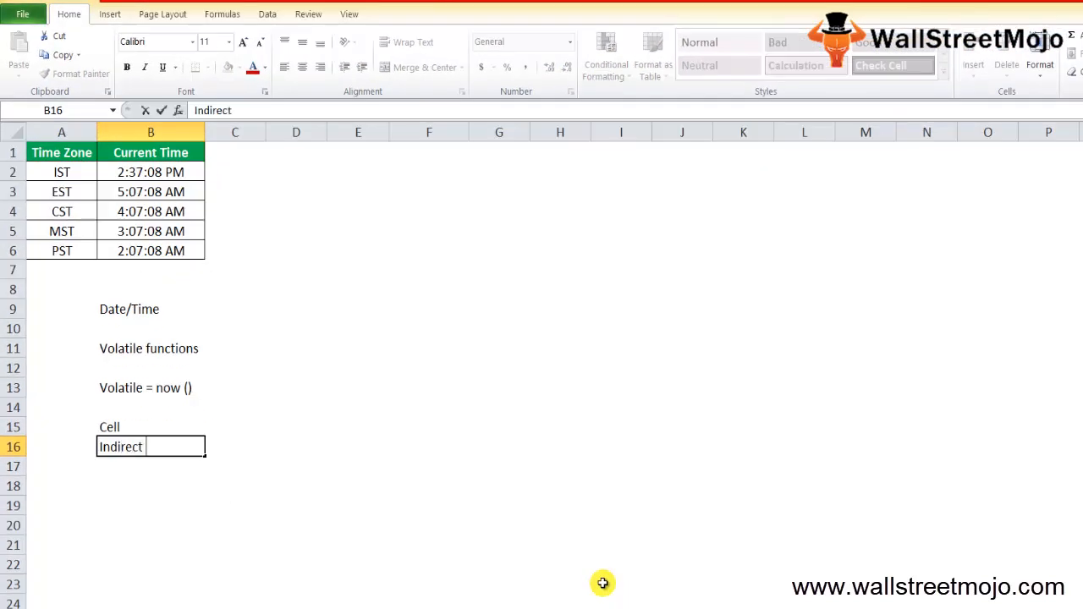
key("Return")
type("info")
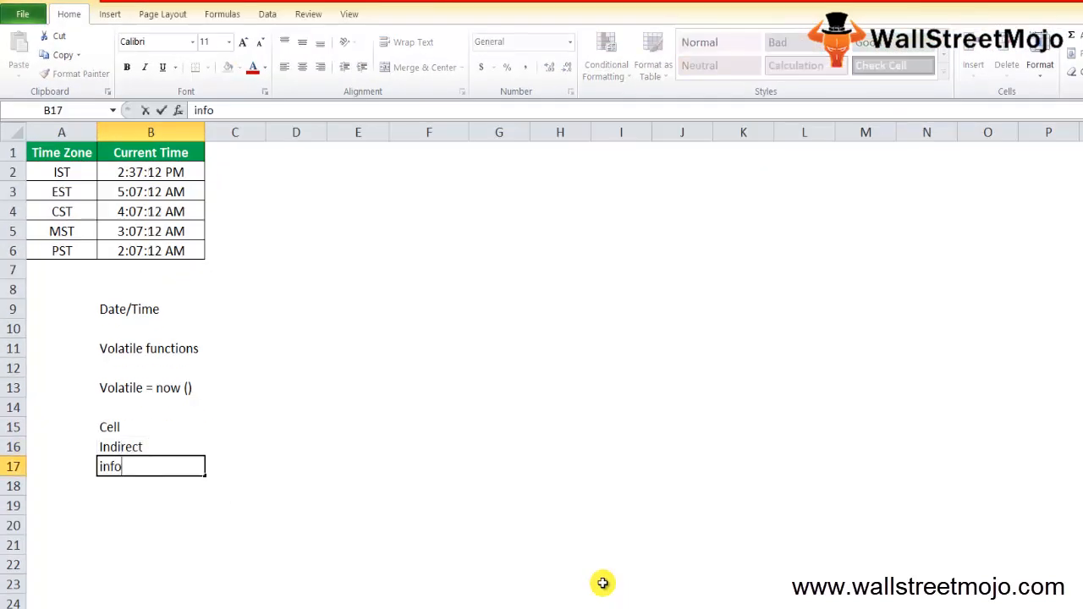
key("Return")
Extend the list in cells B18 to B20 with "Today function", "offset function" and "Rand Function'"
type("Today function")
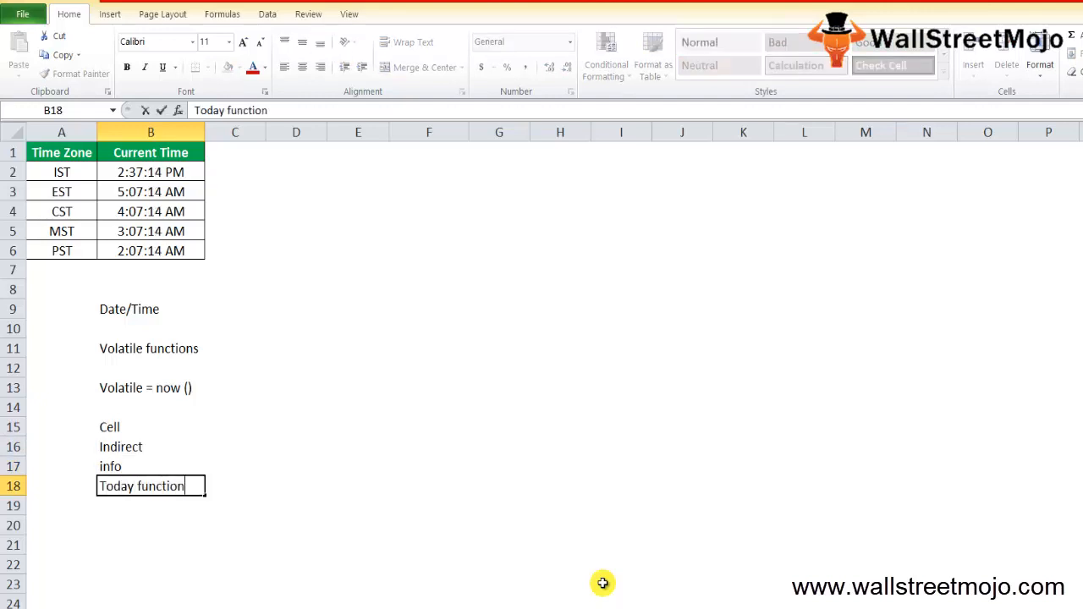
key("Return")
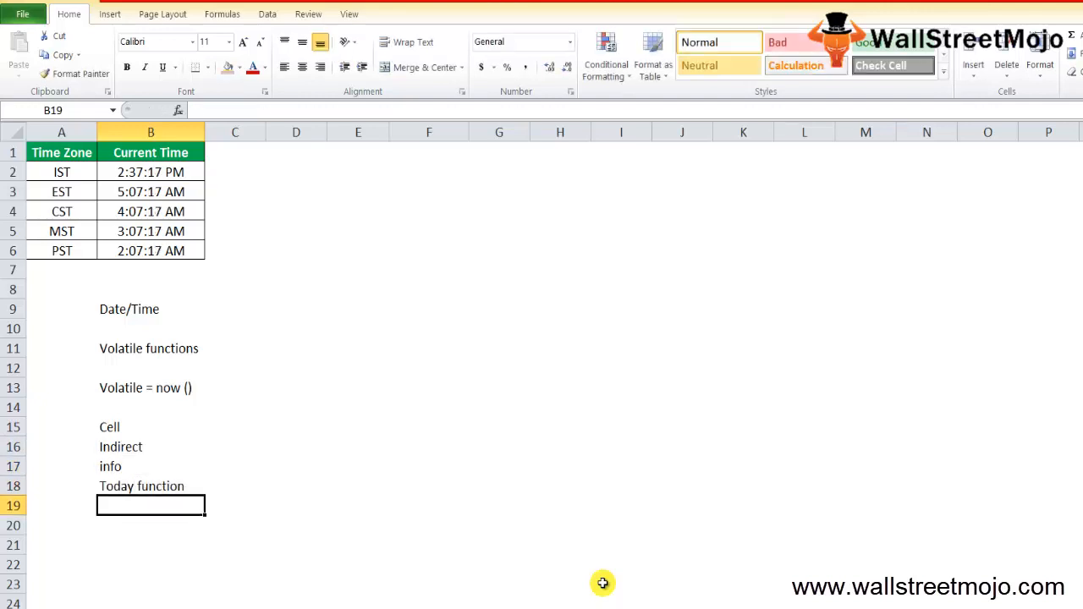
type("offset function")
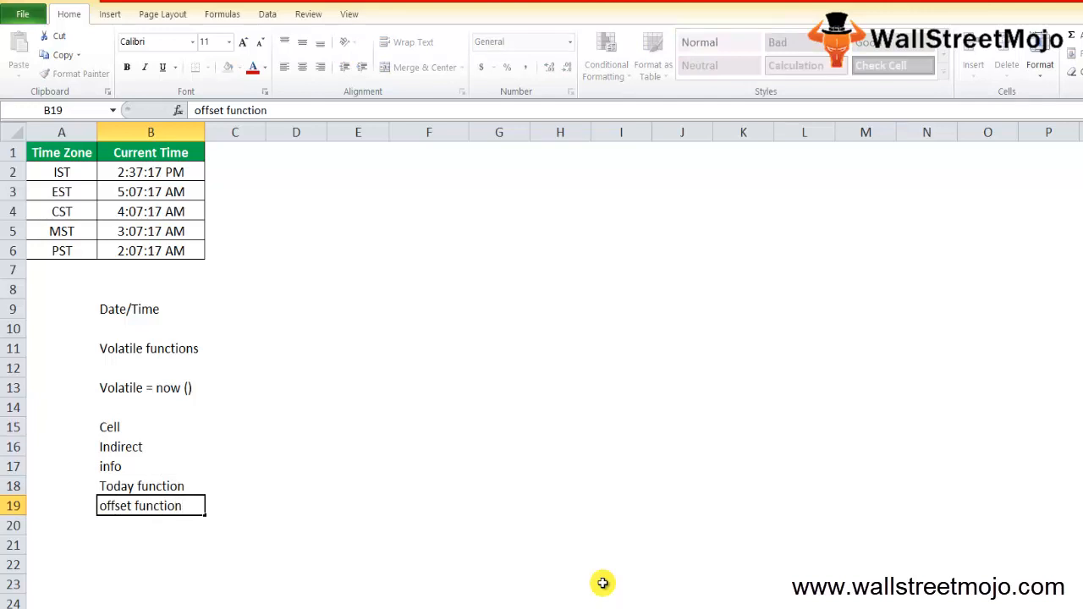
key("Return")
type("Rand")
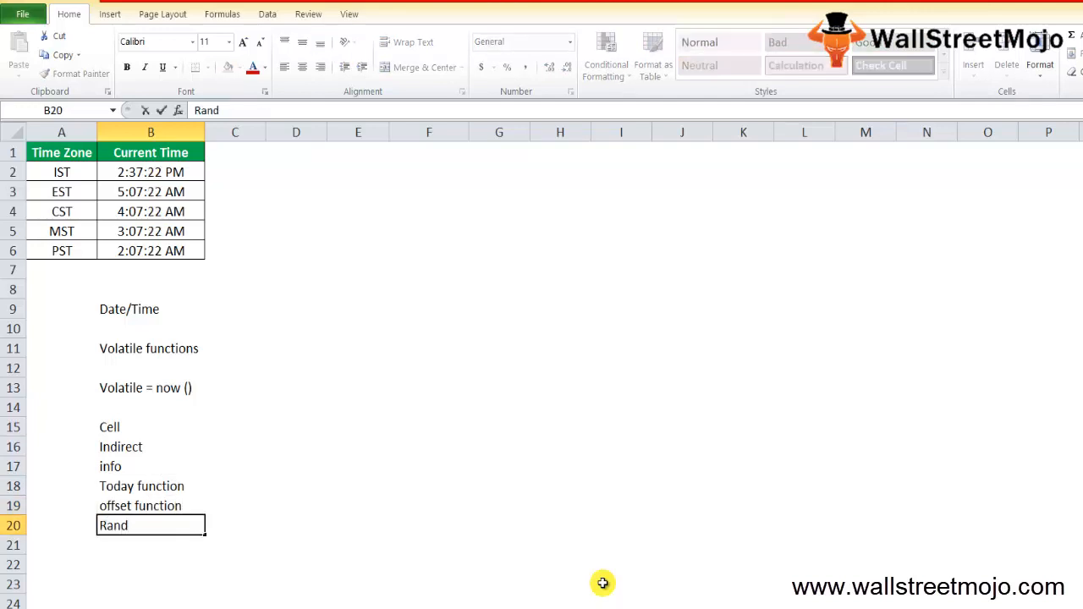
type(" Function'")
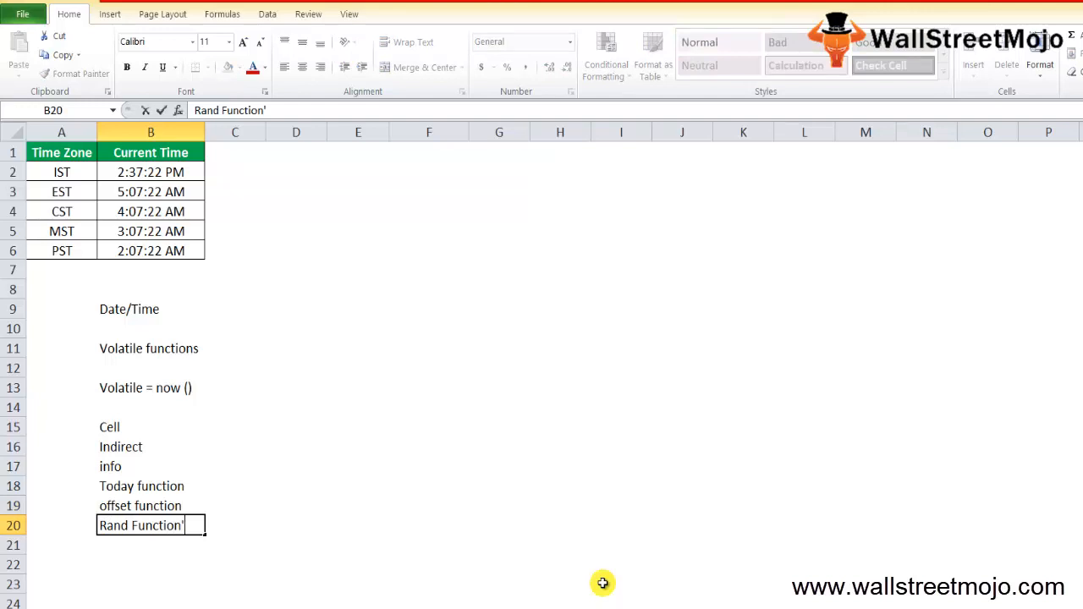
key("Return")
key("Up")
key("Up")
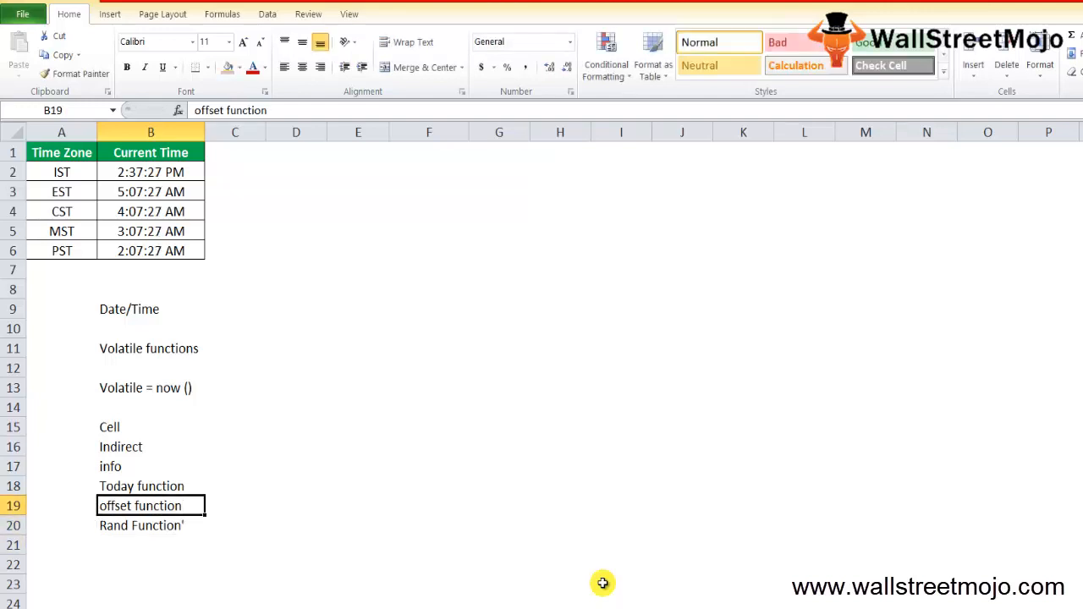
key("Up")
key("Up")
key("Up")
key("Up")
key("Up")
key("Up")
key("Up")
key("Up")
key("Up")
key("Up")
key("Up")
key("Up")
key("Up")
key("Up")
key("Up")
key("Up")
key("Up")
key("Up")
key("Right")
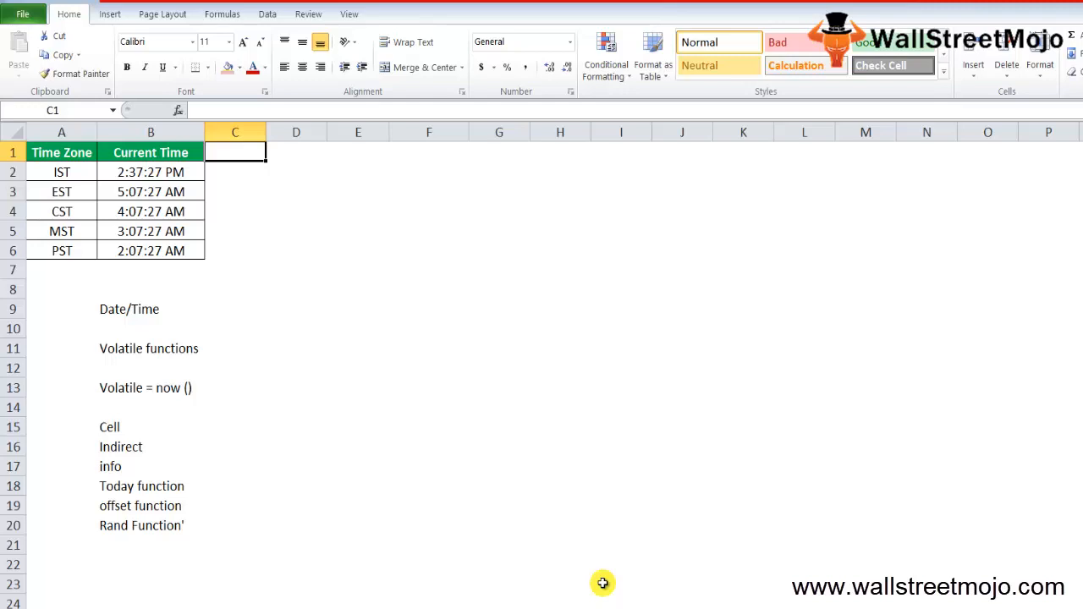
key("Down")
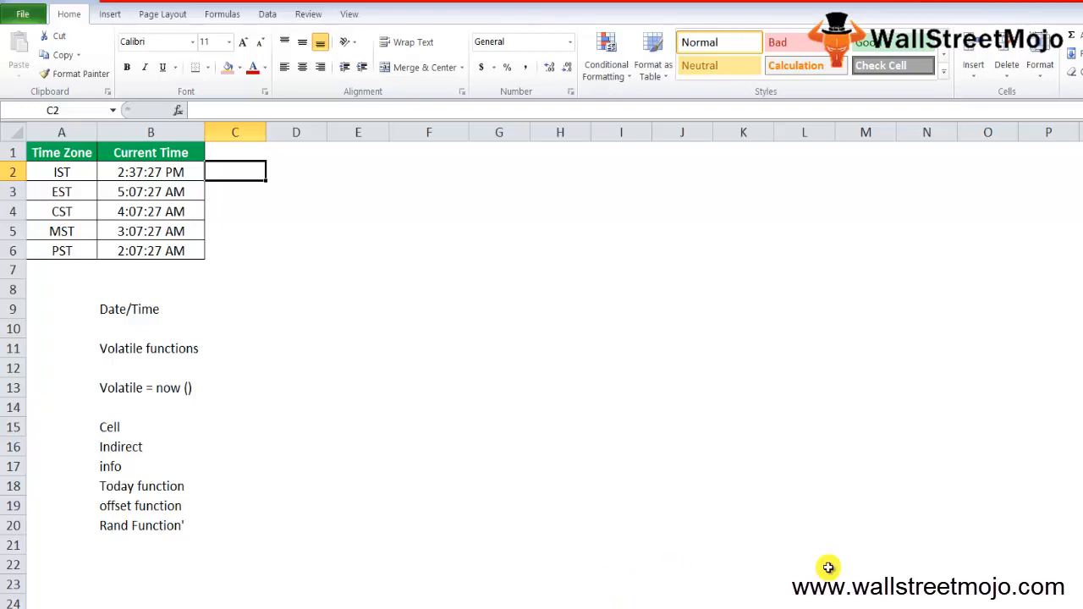
Enter the label "Current dae & Time" in cell E3, beside the time zone table
left_click(497, 478)
key("Left")
key("Left")
key("Left")
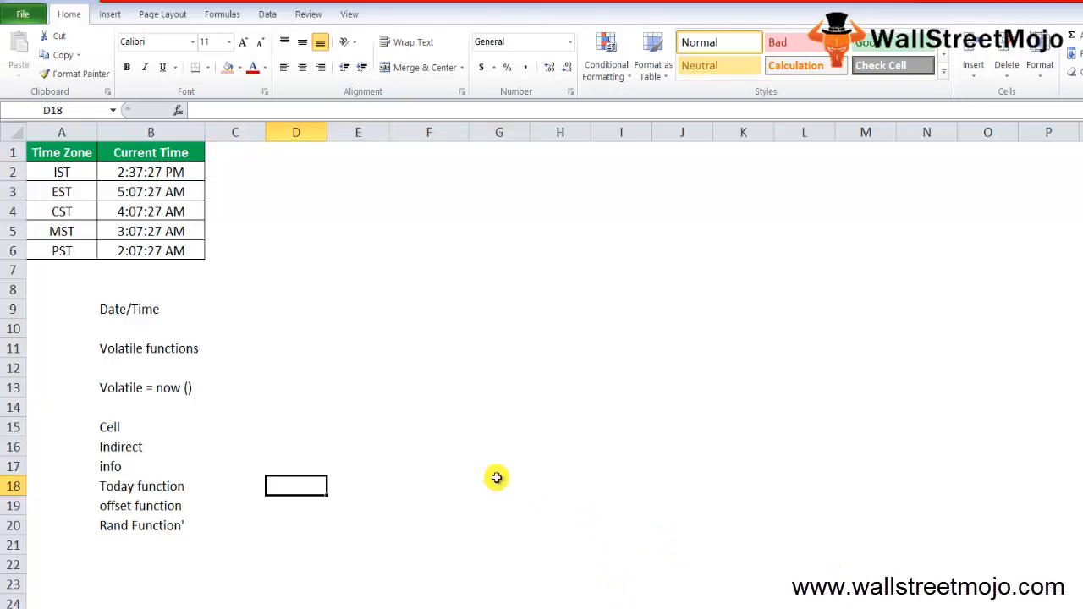
key("Right")
key("Up")
key("Up")
key("Up")
key("Up")
key("Up")
key("Up")
key("Up")
key("Up")
key("Up")
key("Up")
key("Up")
key("Up")
key("Up")
key("Up")
key("Up")
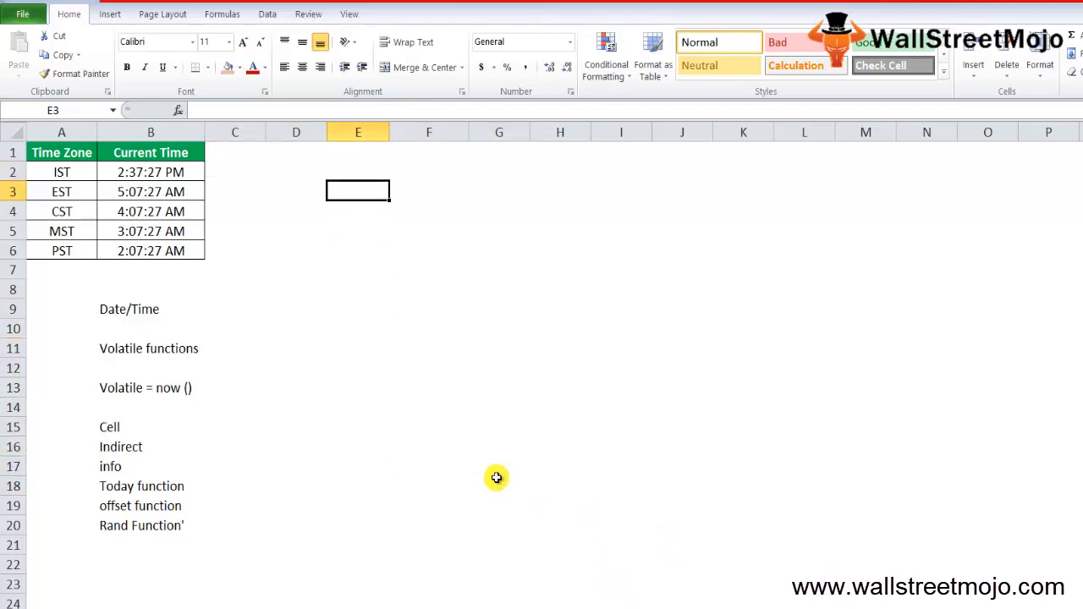
key("Up")
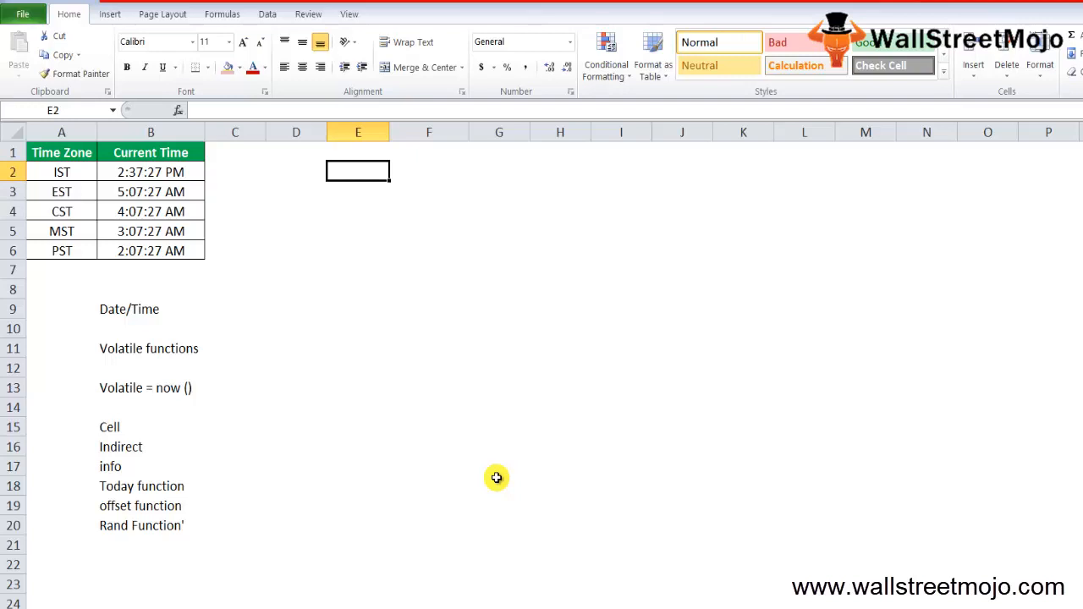
key("Left")
key("Down")
key("Right")
type("Cur")
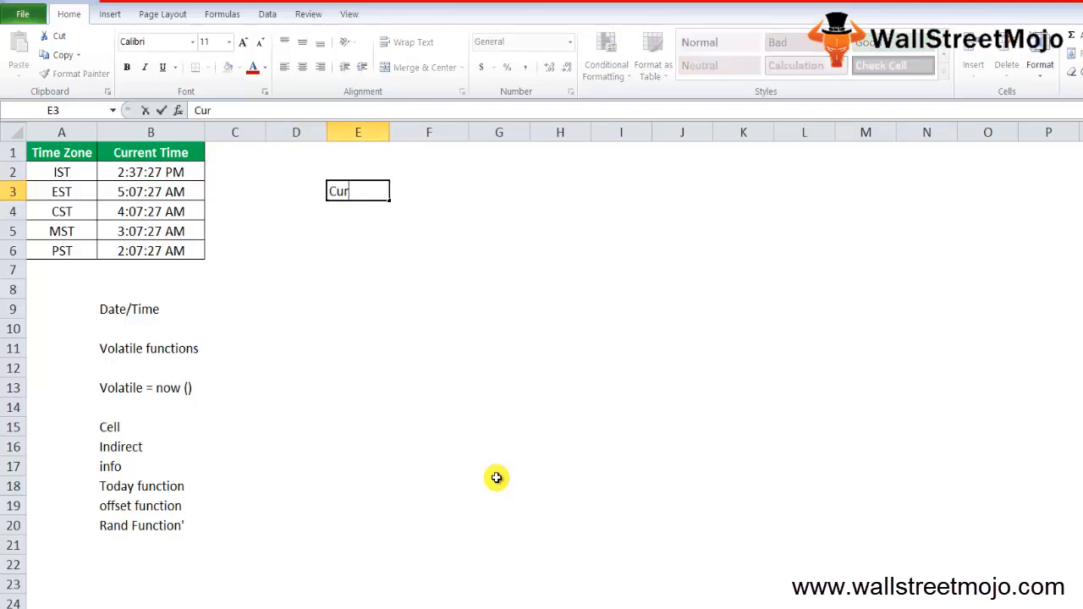
type("re")
key("BackSpace")
key("BackSpace")
type("rent dae")
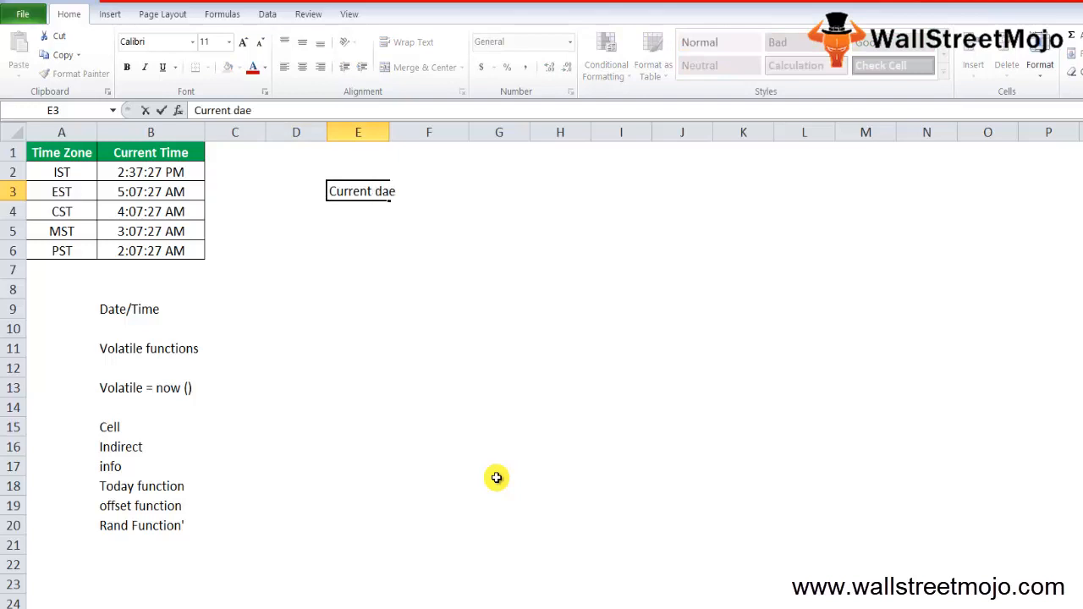
type(" & Time")
key("BackSpace")
type("me")
key("Return")
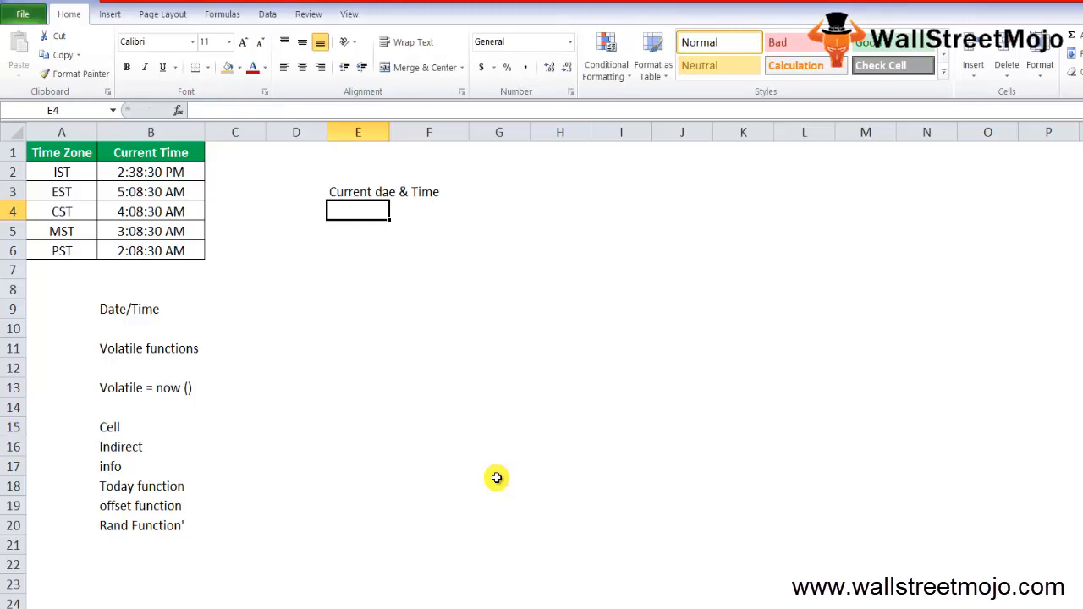
Enter "now()" as plain text in cell E4, under the current date and time label
type("now(")
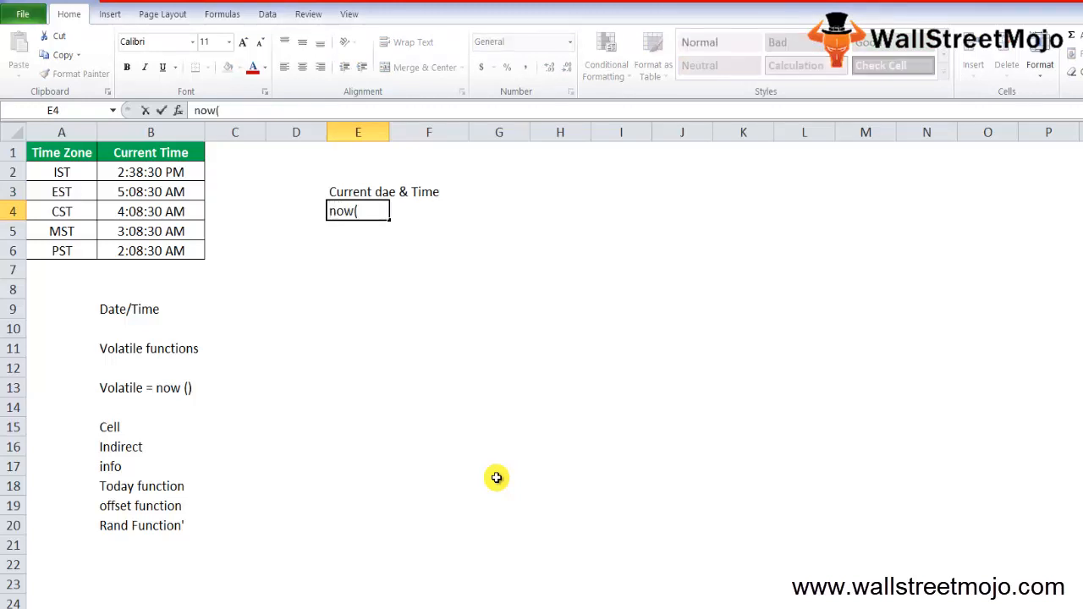
type(")")
key("Return")
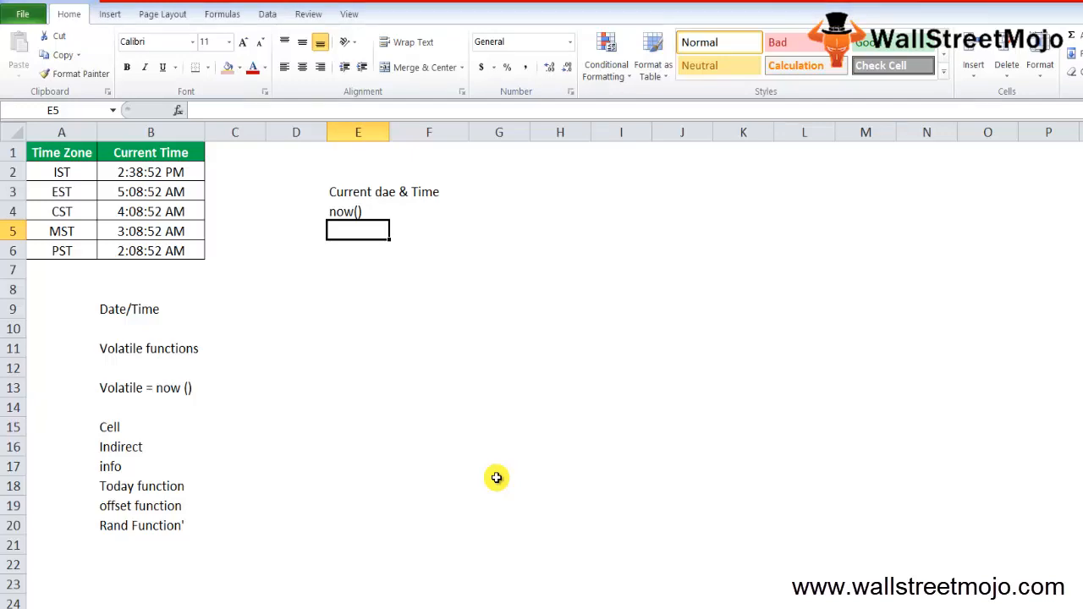
key("Down")
key("Down")
key("Down")
key("Down")
key("Down")
key("Down")
key("Down")
key("Down")
key("Down")
key("Down")
key("Down")
key("Down")
key("Down")
key("Down")
key("Down")
key("Down")
key("Down")
key("Down")
key("Down")
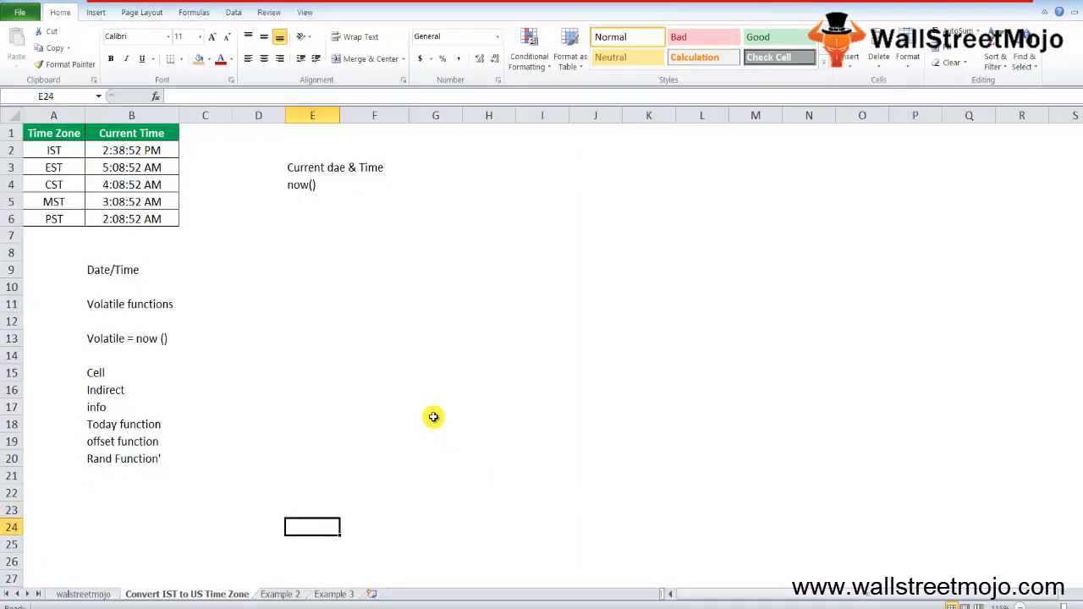
Enter the formula =now()-today() in cell C23, below the list of volatile functions
key("Down")
key("Left")
key("Left")
key("Up")
key("Up")
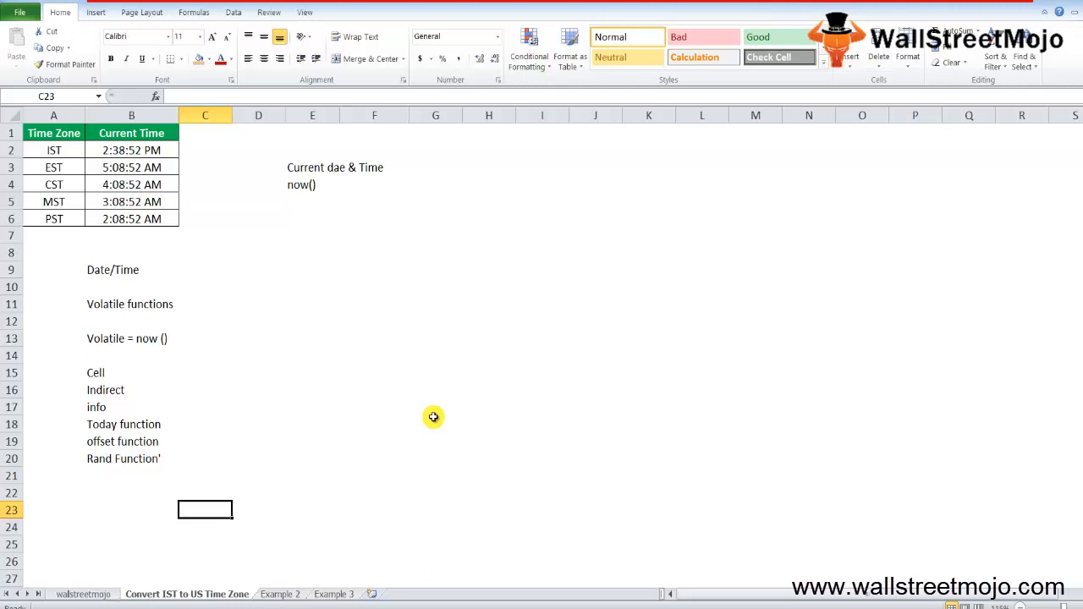
type("=now")
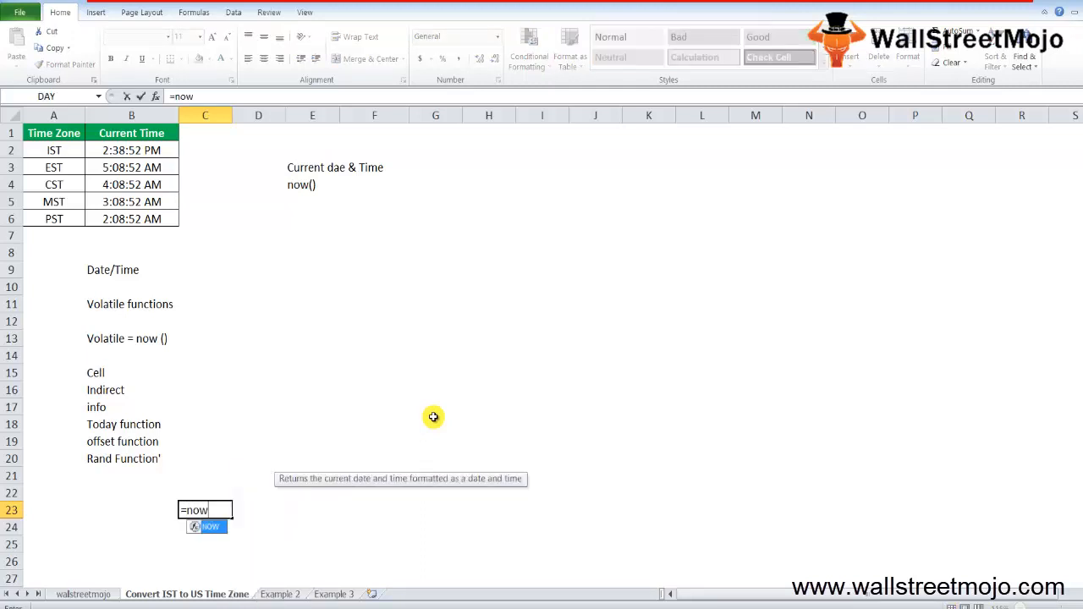
type("()")
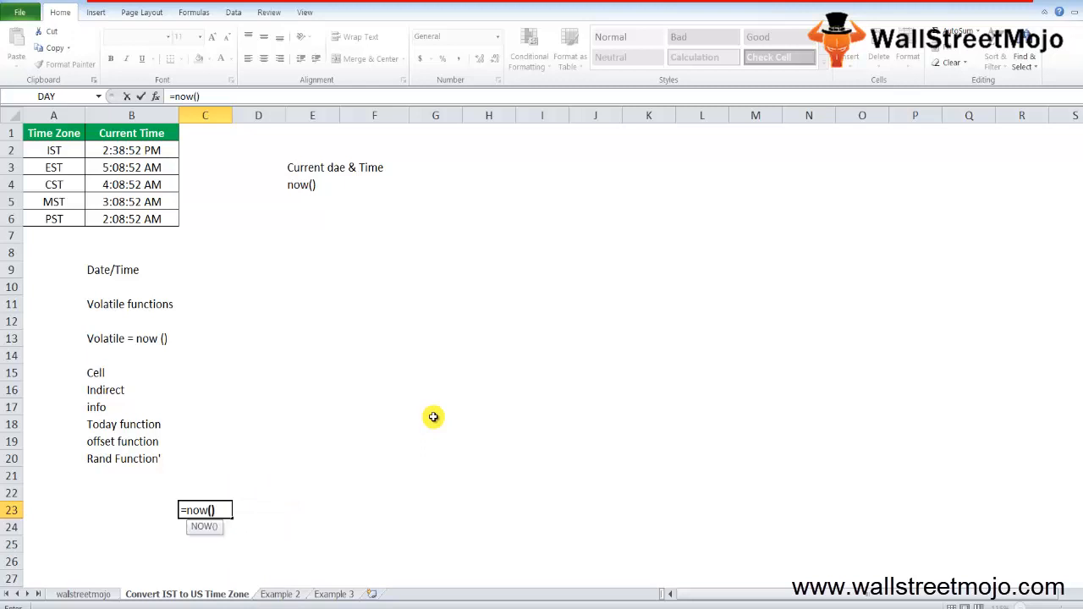
type("-today()")
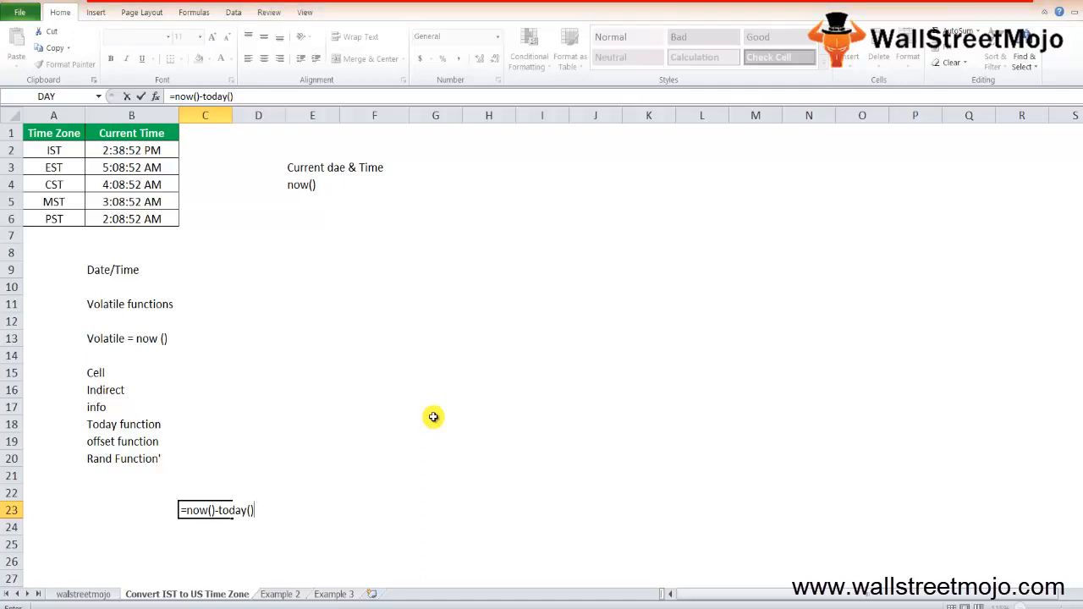
key("Return")
key("Return")
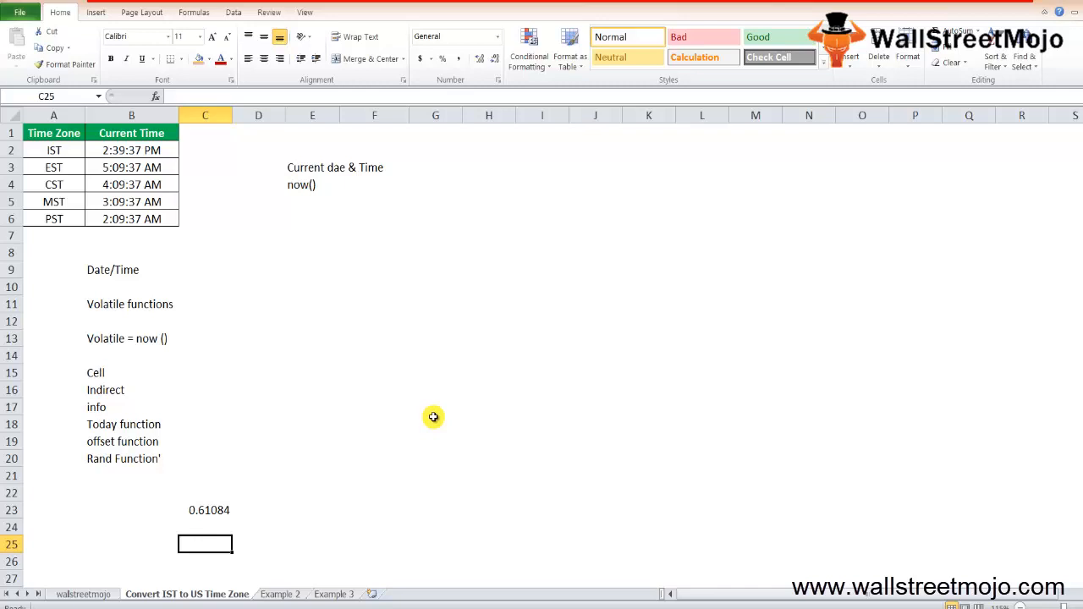
Clear the Current Time values from cells B2 to B6 of the time zone table
key("ctrl+z")
key("ctrl+z")
key("ctrl+z")
key("ctrl+z")
key("ctrl+z")
key("ctrl+z")
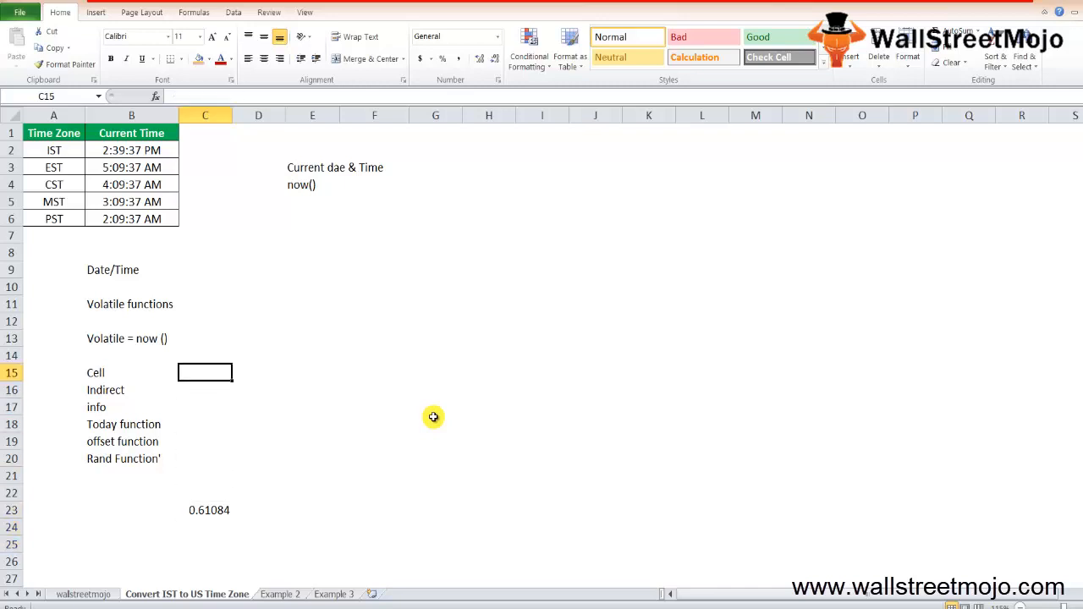
key("Down")
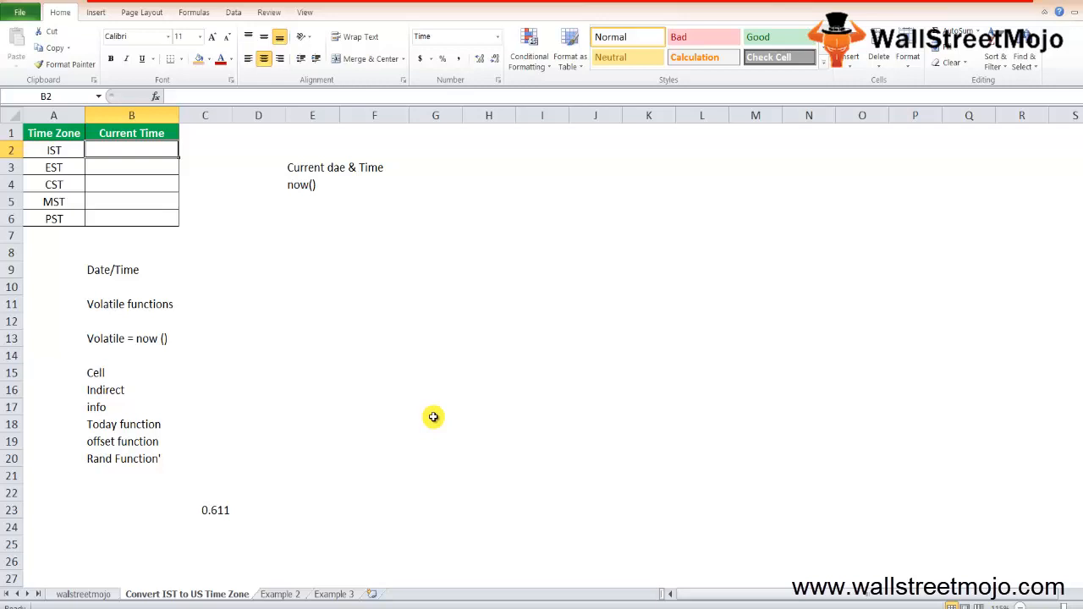
Go through the time zone labels in column A, from IST down to PST
key("Down")
key("Left")
key("Up")
key("Down")
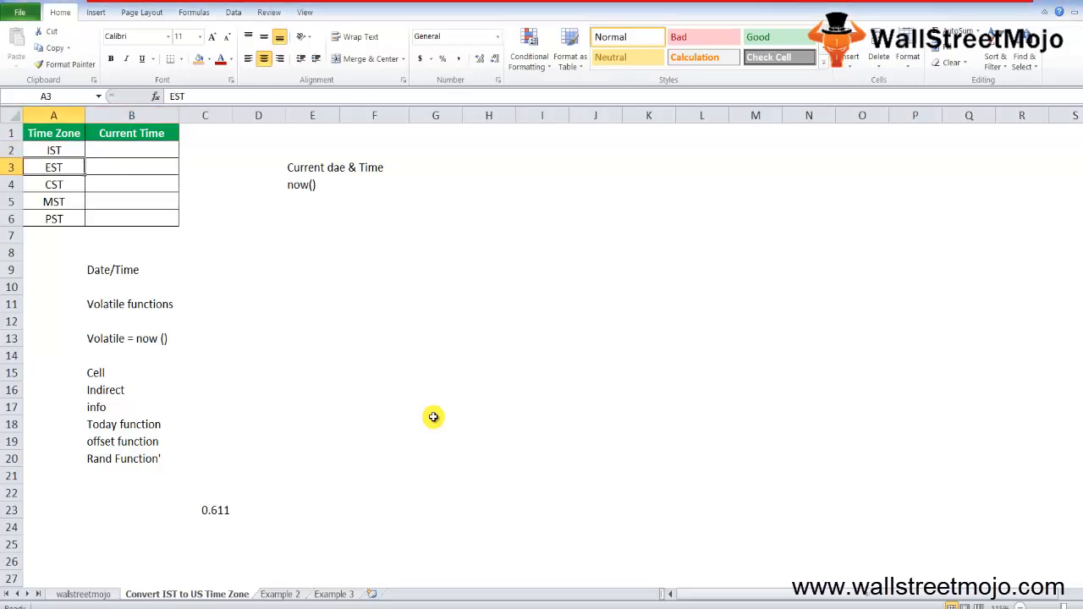
key("Down")
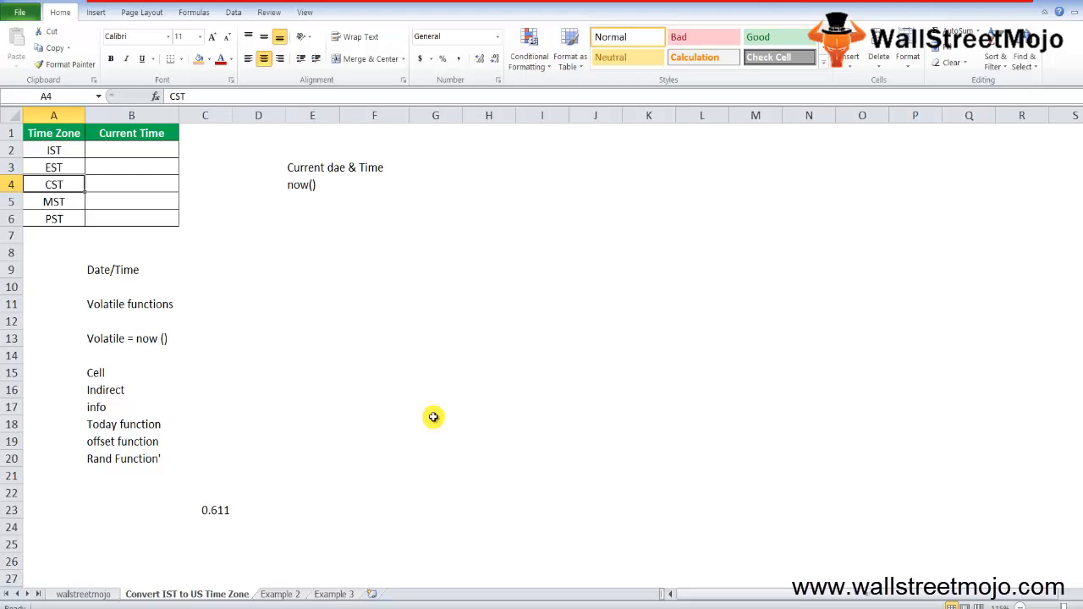
key("Down")
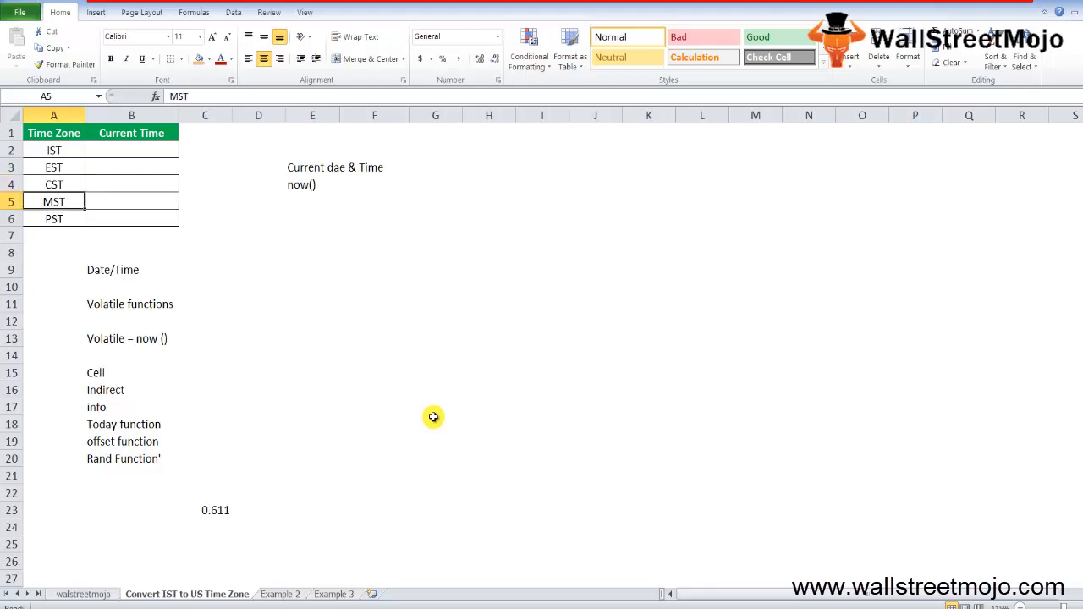
key("Down")
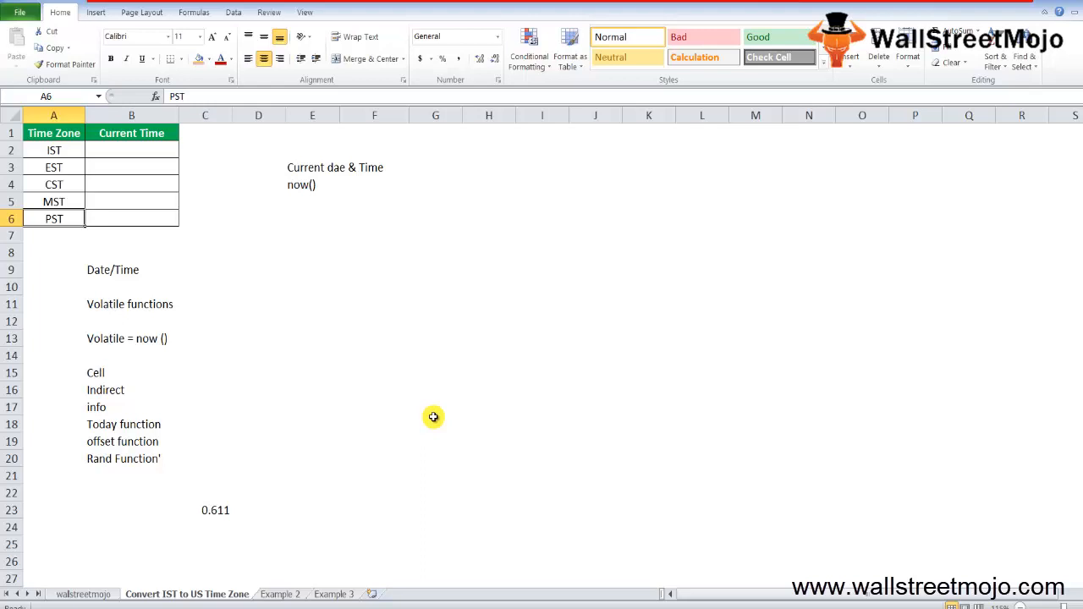
Enter the formula =NOW() in cell B2 as the current time for IST
key("Up")
key("Up")
key("Up")
key("Up")
key("Right")
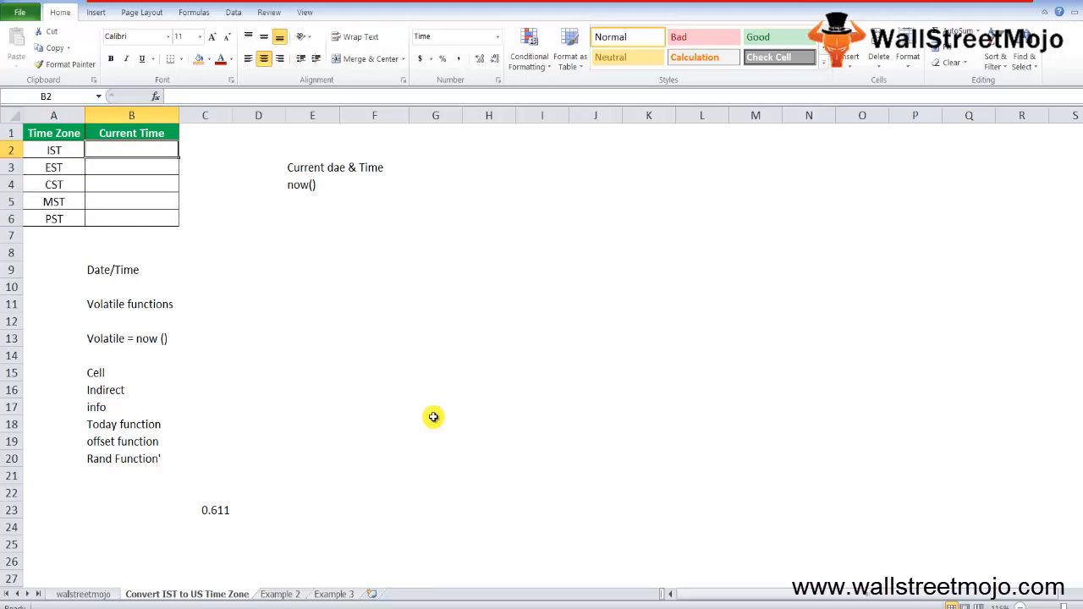
type("=n")
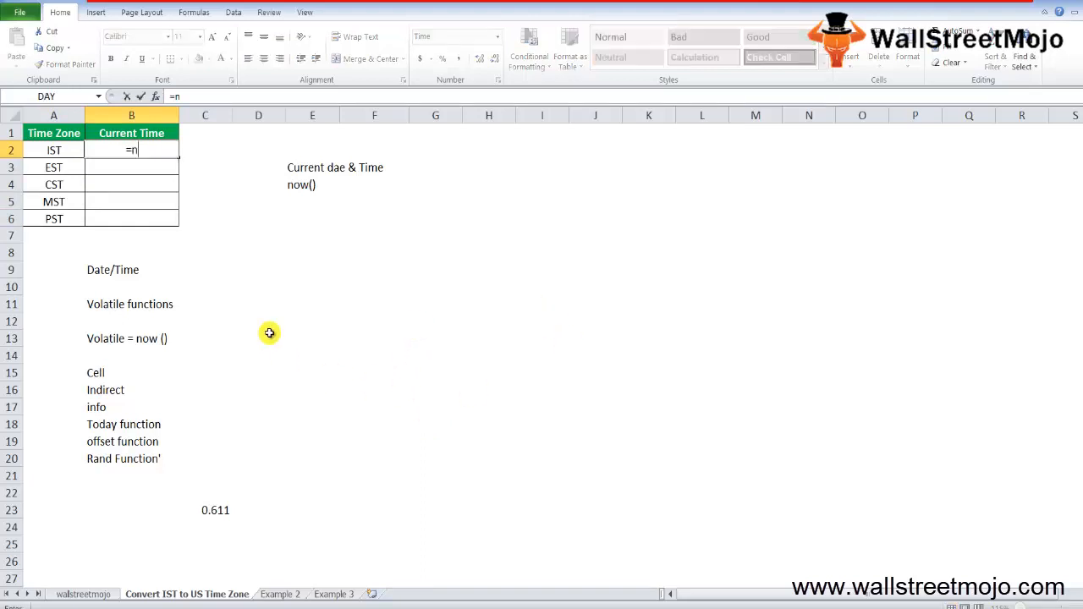
type("ow")
key("Tab")
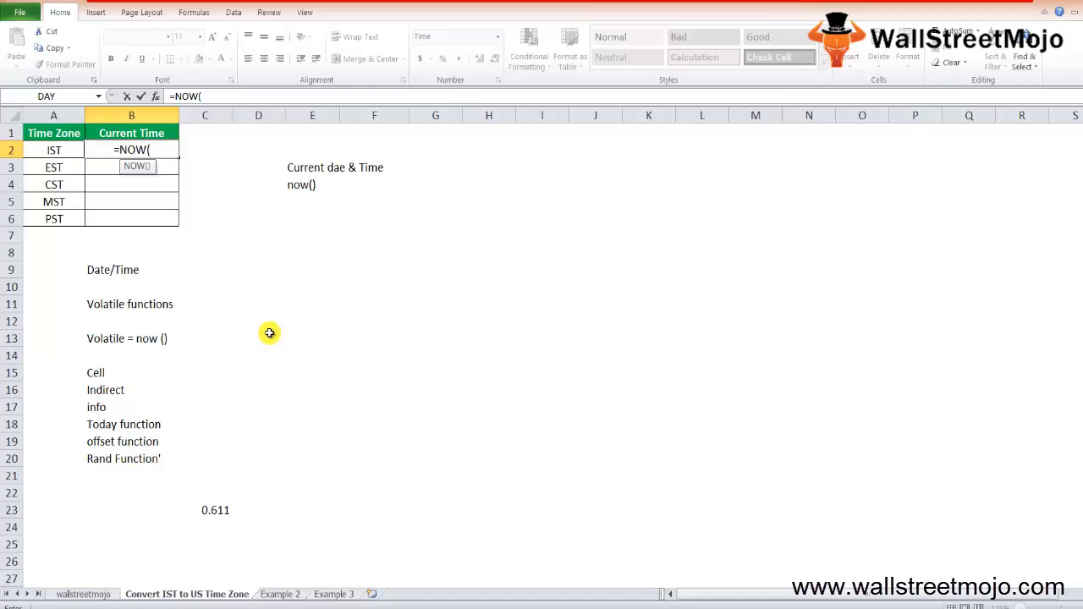
key("ctrl+Return")
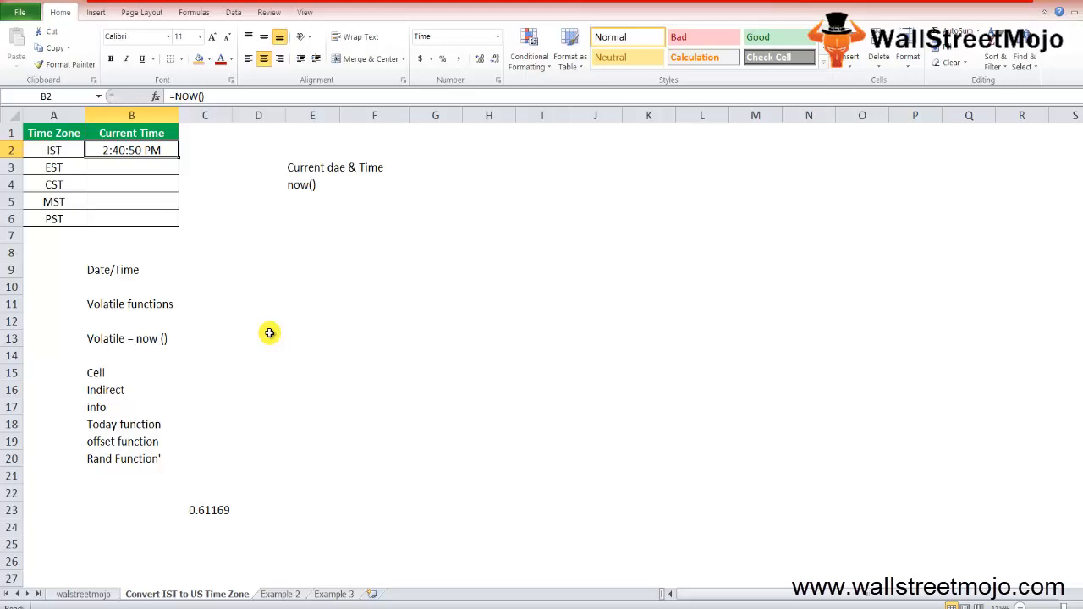
key("Return")
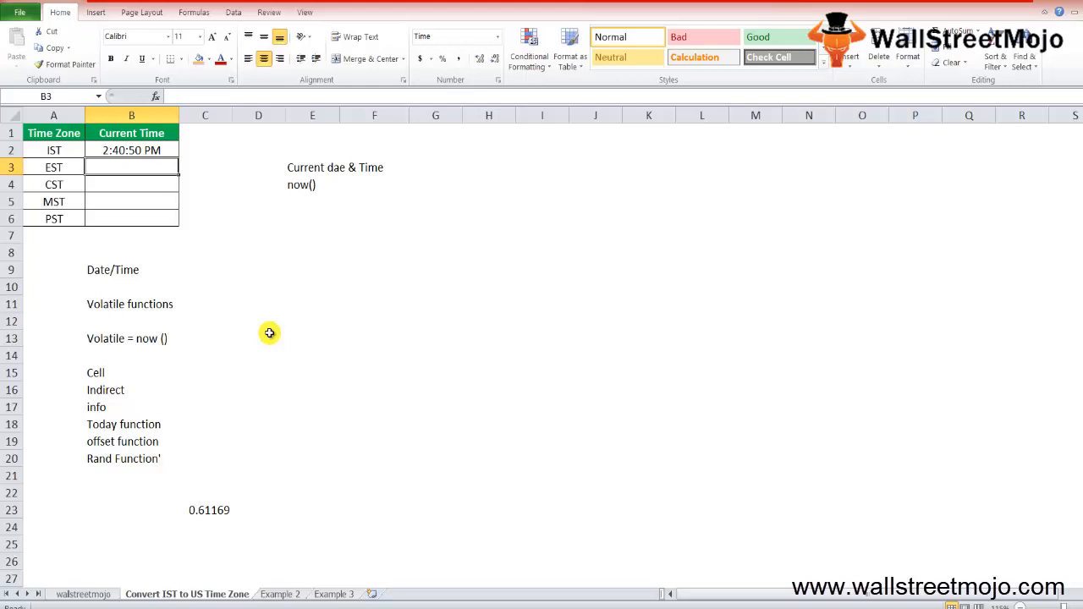
Enter the formula =NOW()-TIME(9,30,0) in cell B3 to calculate the EST time
type("=noq")
key("BackSpace")
type("w")
key("Tab")
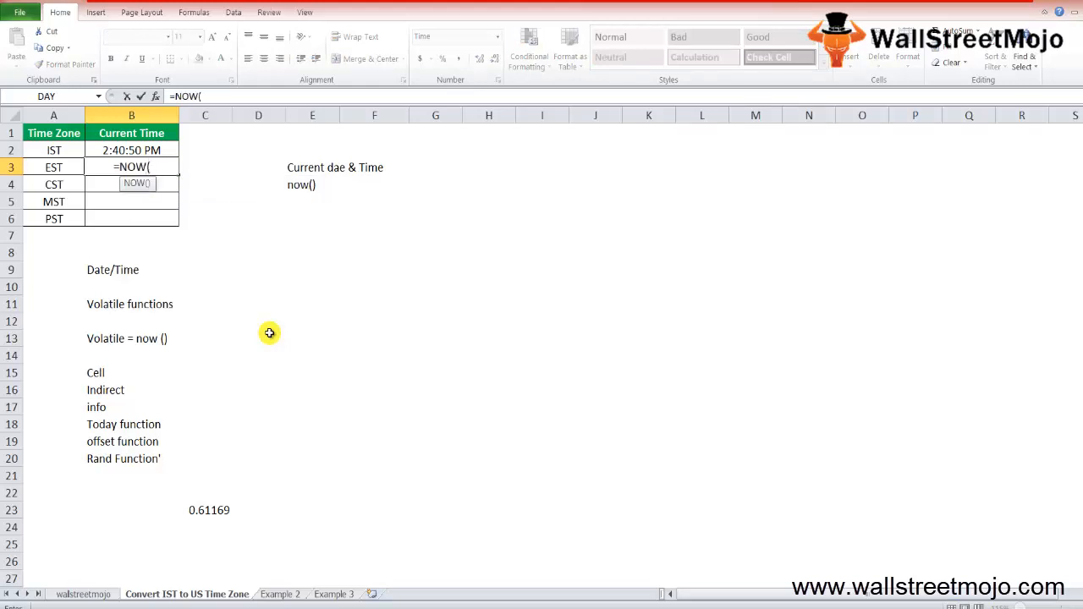
type("-")
key("BackSpace")
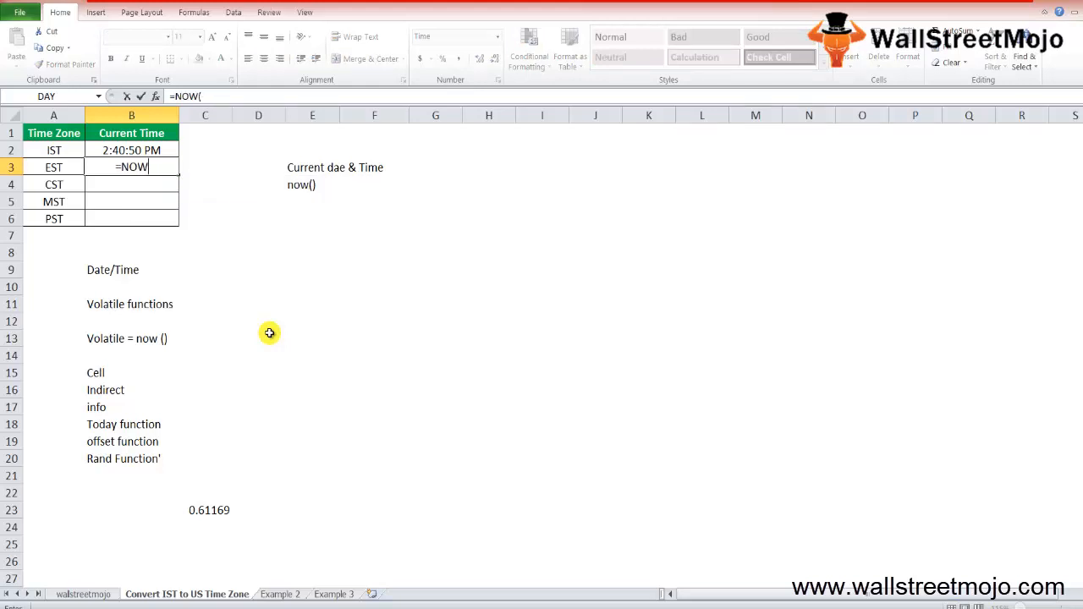
type(")-time")
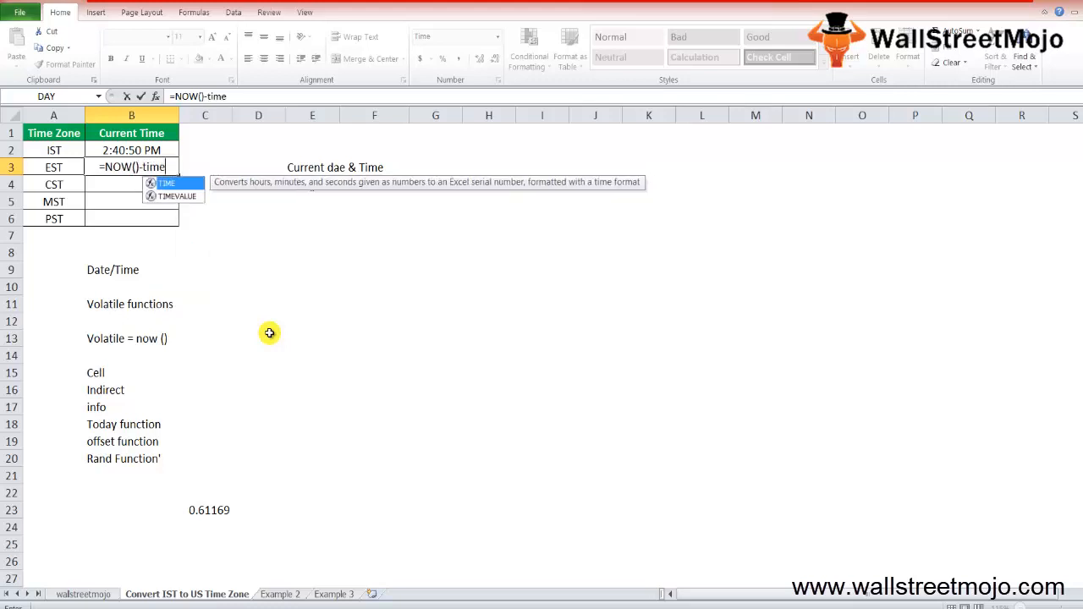
key("Tab")
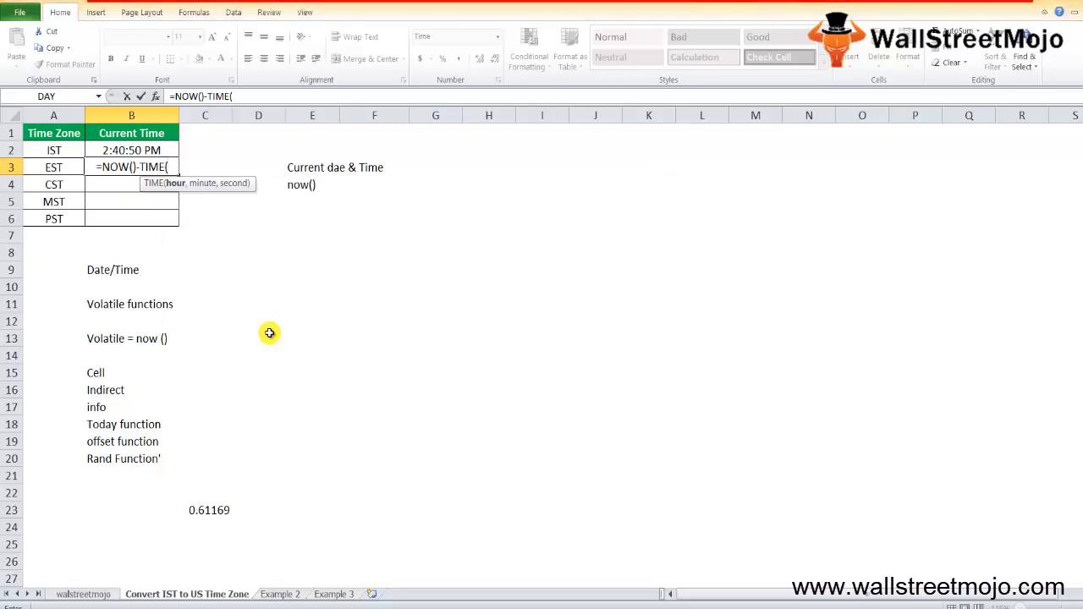
type("9,")
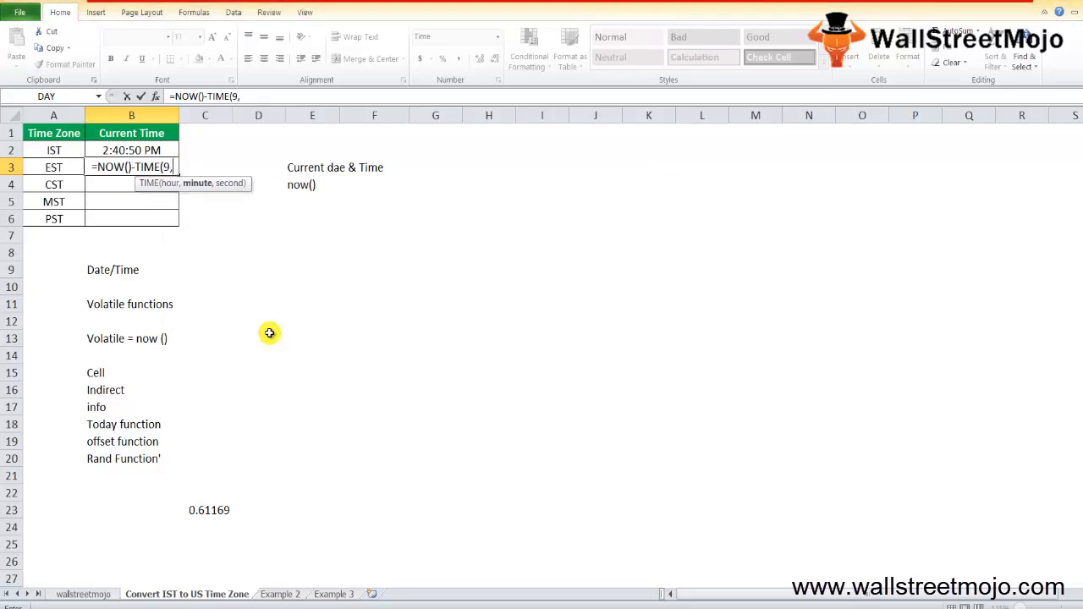
type("30,0)")
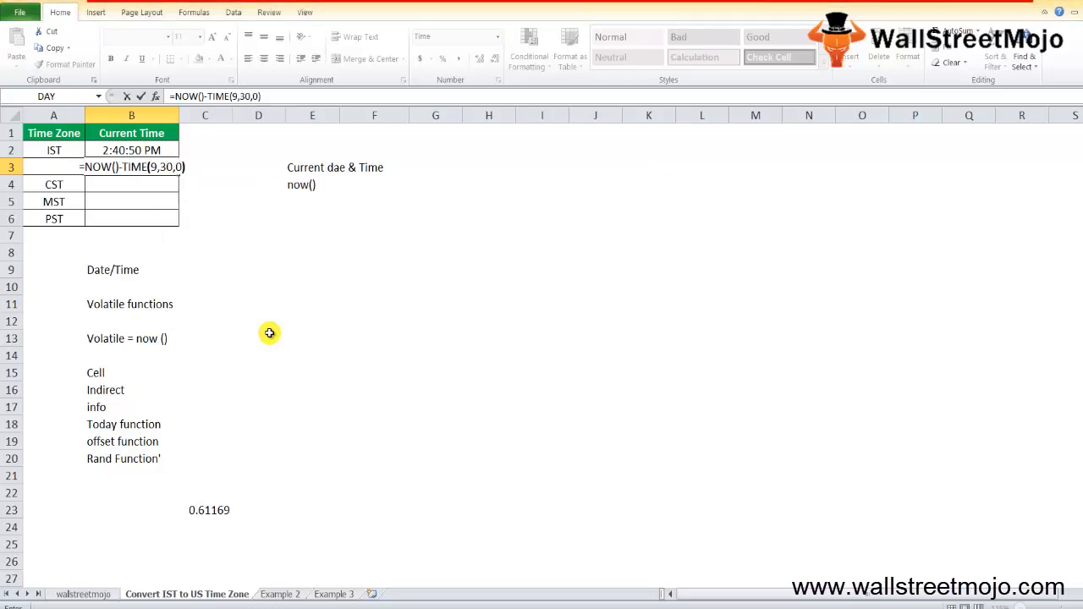
key("ctrl+Return")
key("Down")
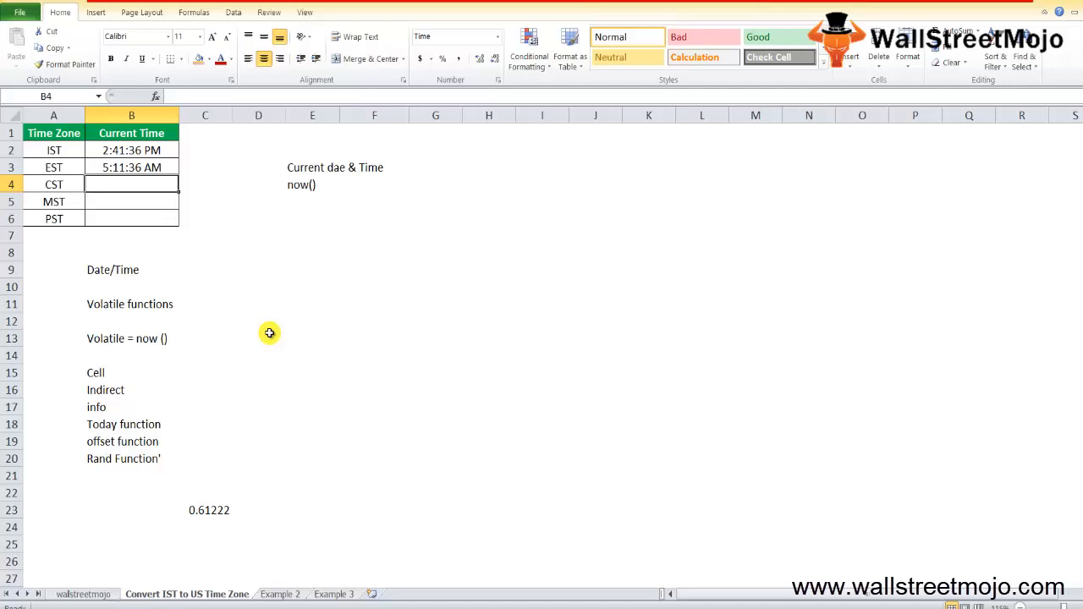
Enter the formula =NOW()-TIME(10,30,0) in cell B4 to calculate the CST time
type("=now")
key("Tab")
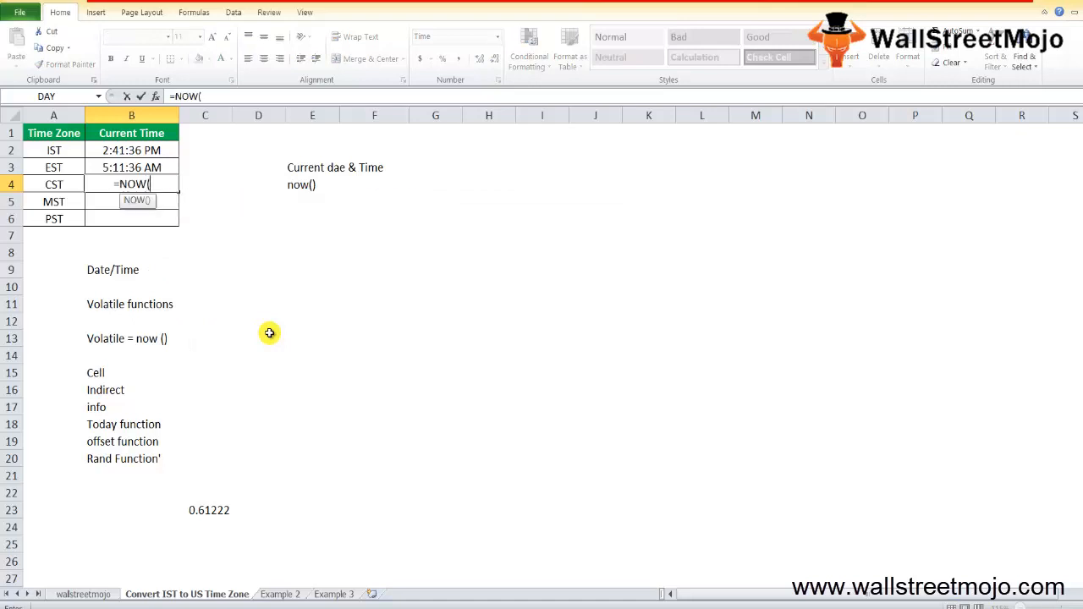
type(")")
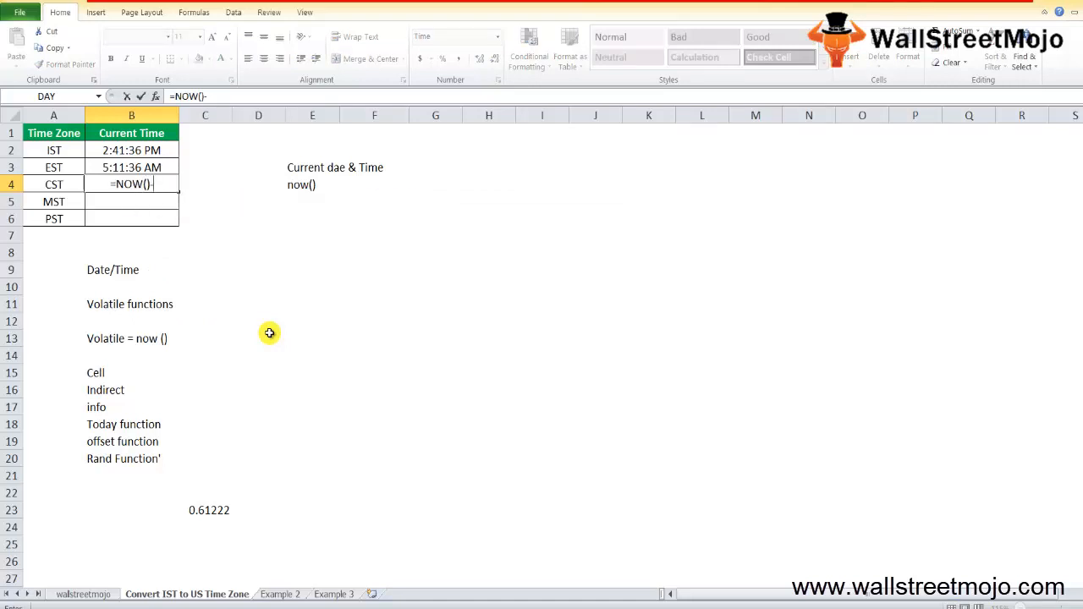
type("-ti")
key("Tab")
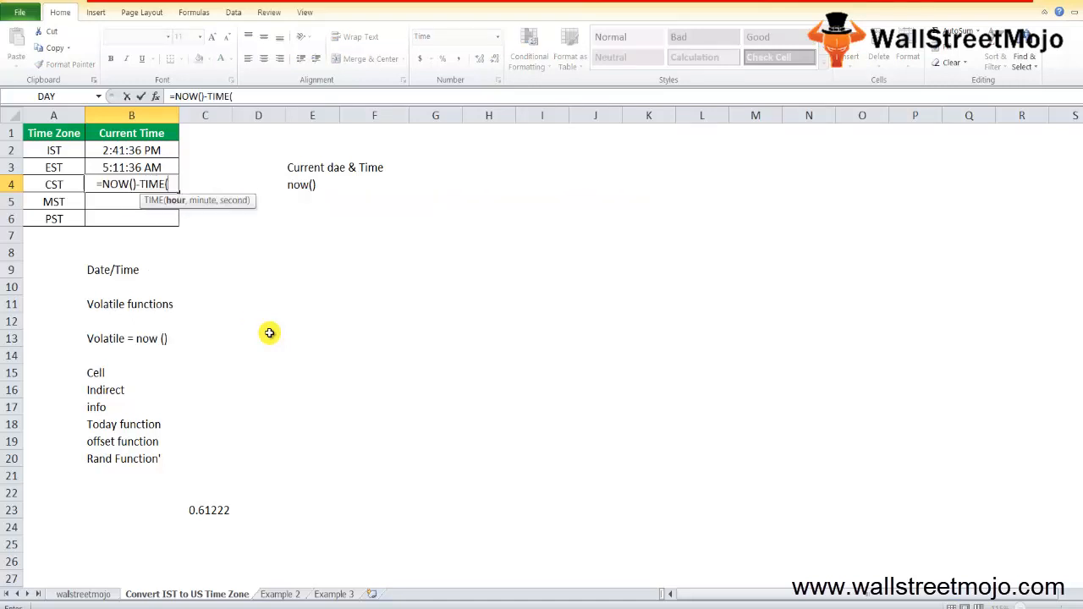
type("10,30")
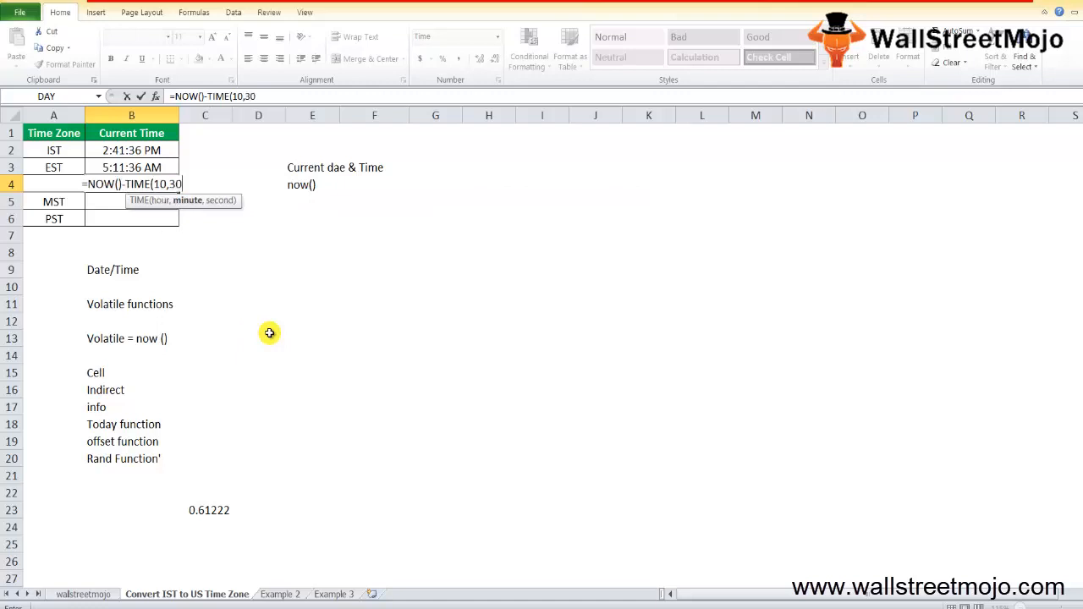
type(",0)")
key("Return")
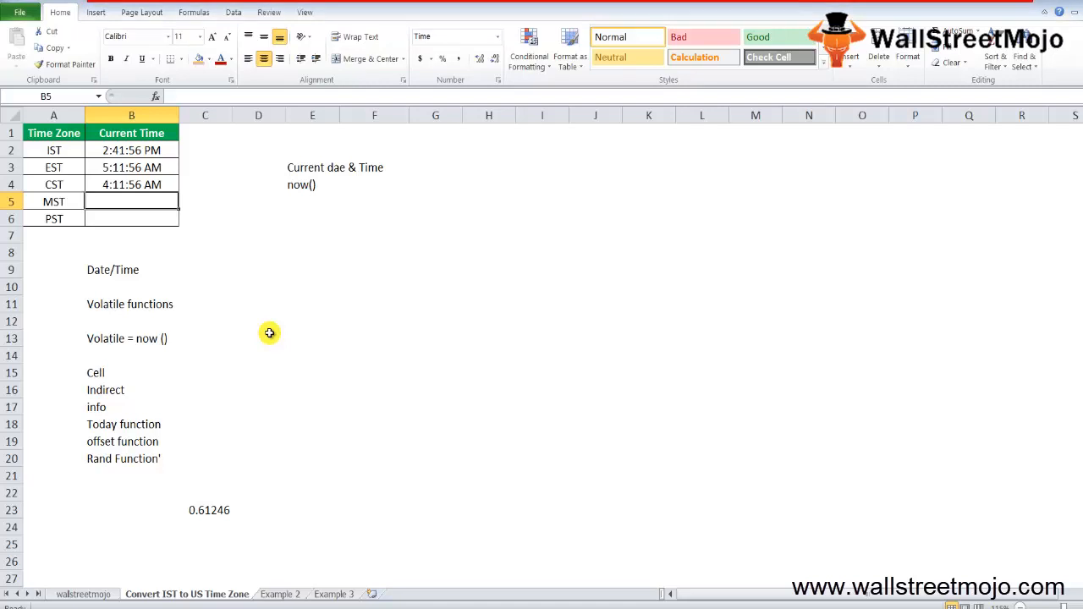
Enter the formula =NOW()-TIME(11,30,0) in cell B5 to calculate the MST time
type("=now")
key("Tab")
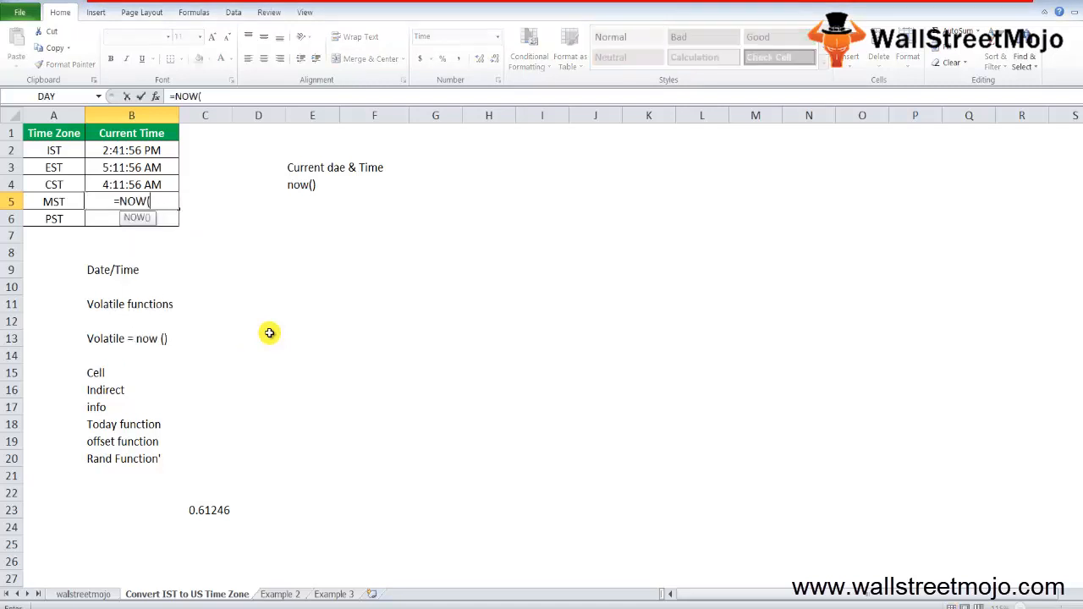
type(")-time")
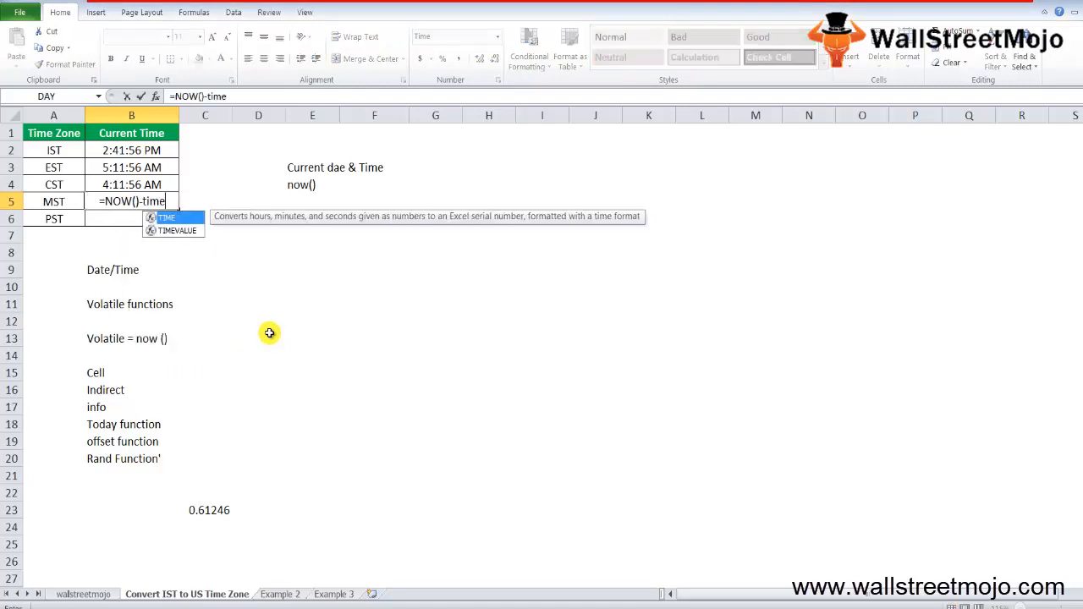
key("Tab")
type("1")
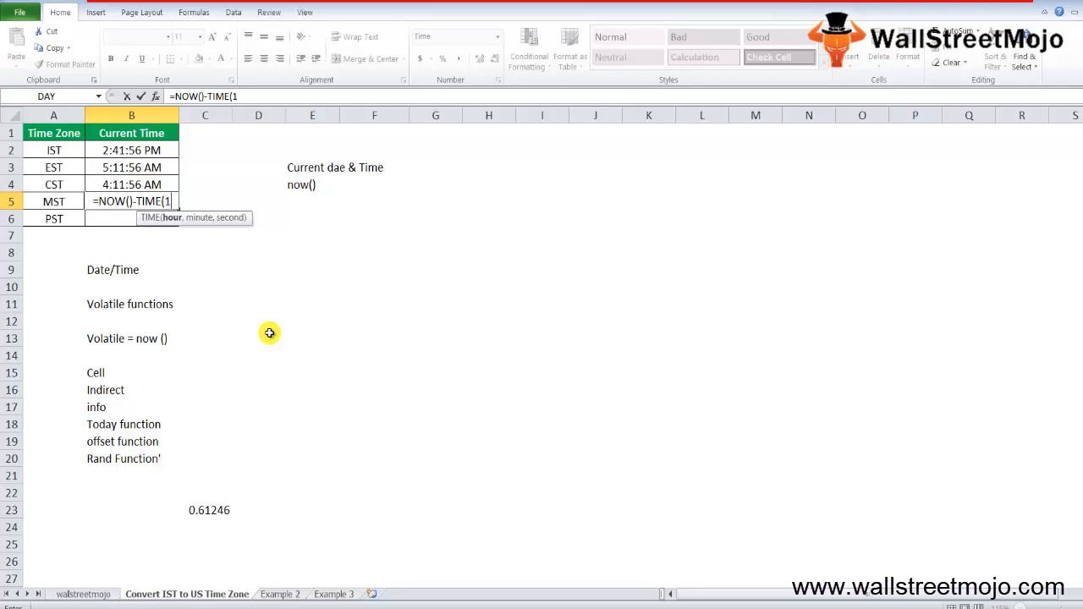
type("1,30")
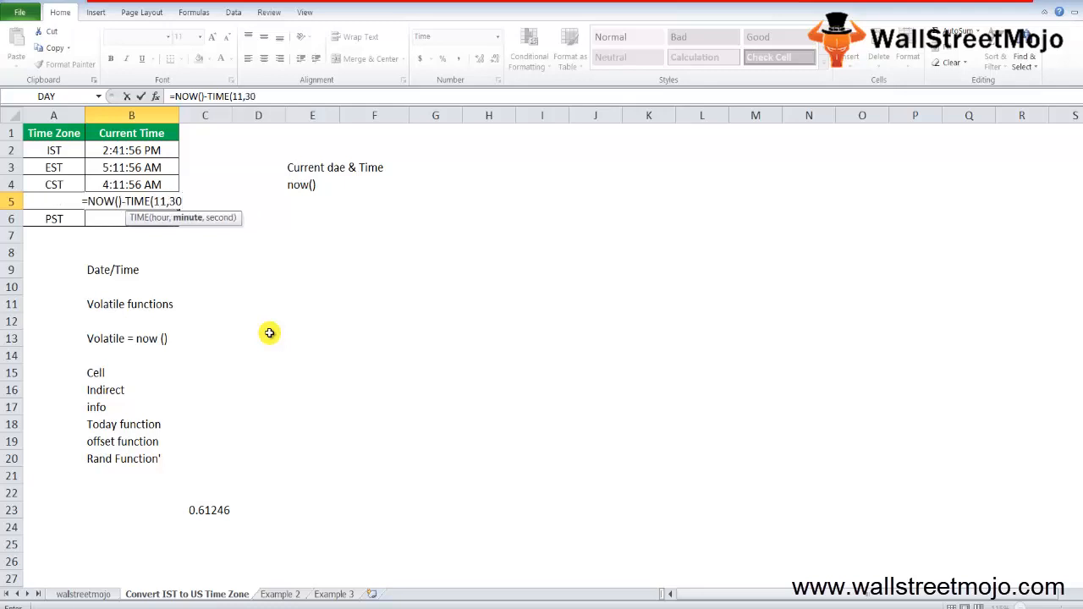
type(",0)")
key("Return")
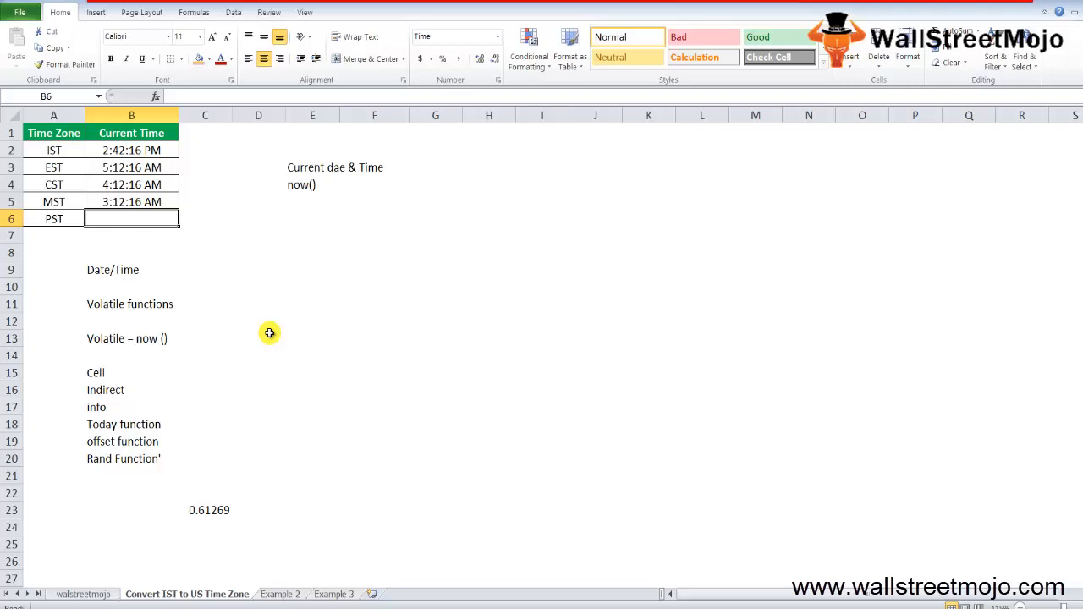
Enter the formula =NOW()-TIME(12,30,0) in cell B6 to calculate the PST time
type("=NOW(")
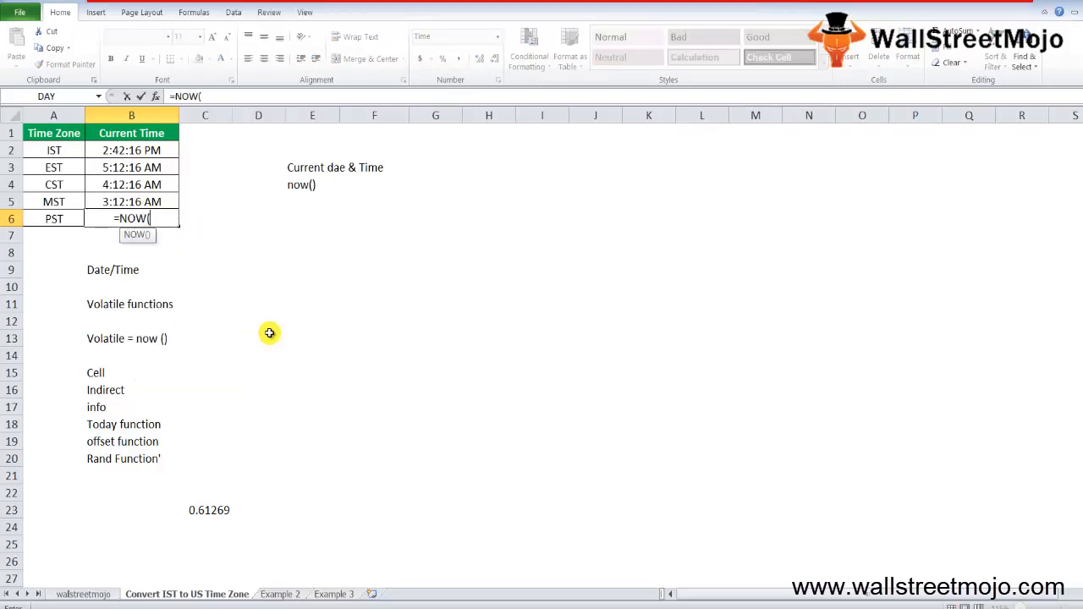
type(")")
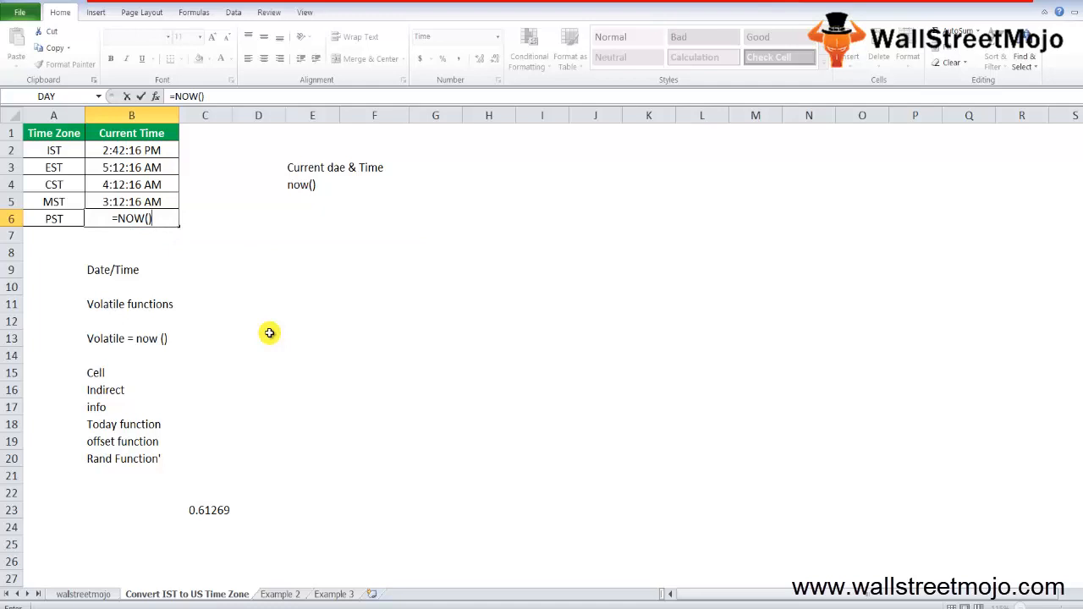
type("-TIME(")
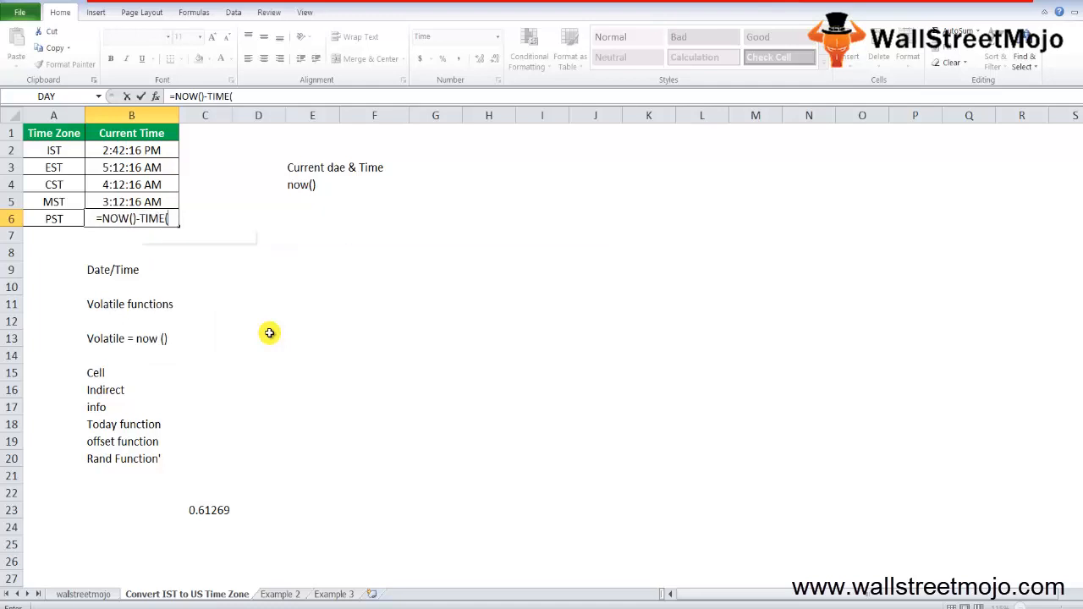
type("12,")
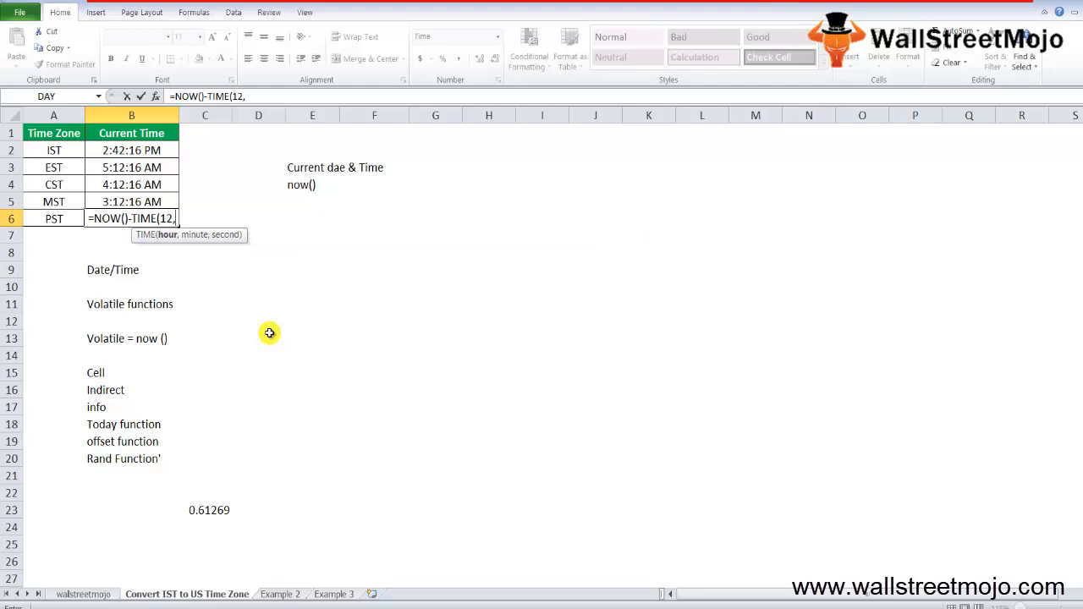
type("30,0)")
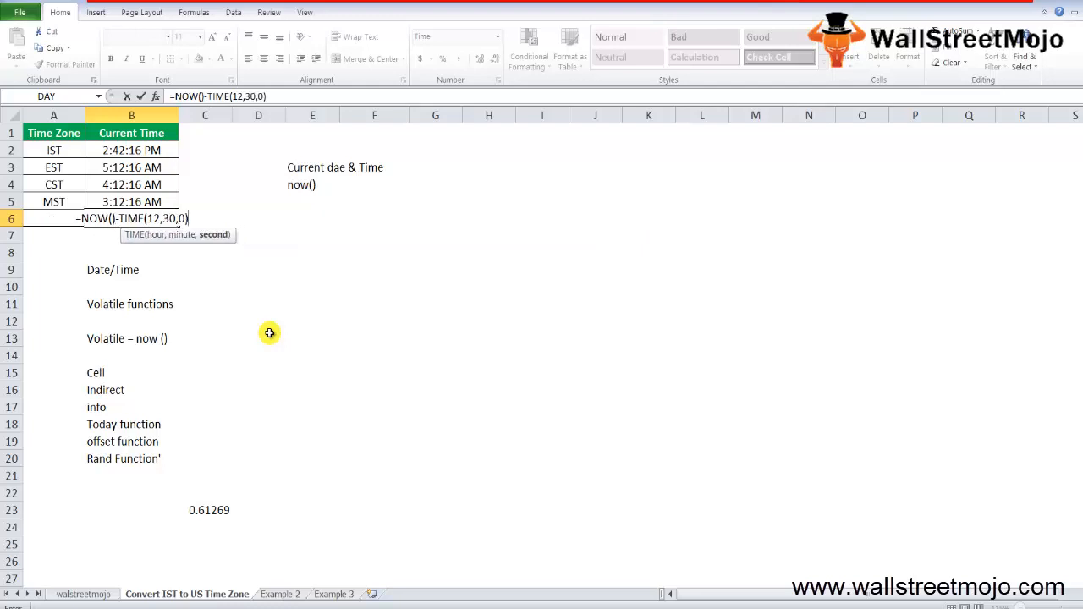
key("Return")
key("Up")
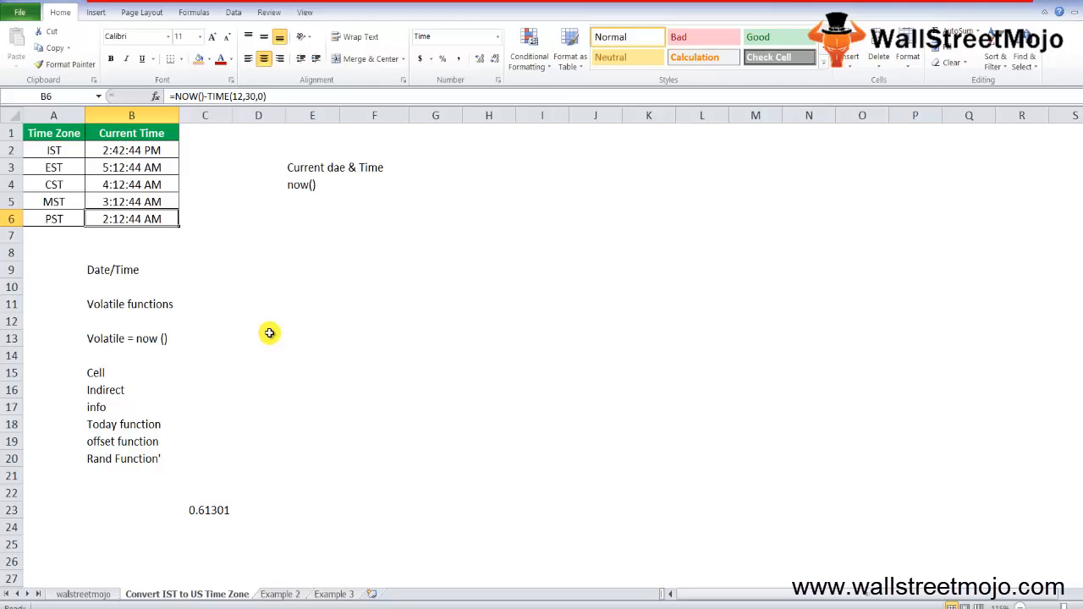
Open the Example 2 sheet and examine the occasions in A3:A6 and their dates in B3:B6
key("ctrl+Page_Down")
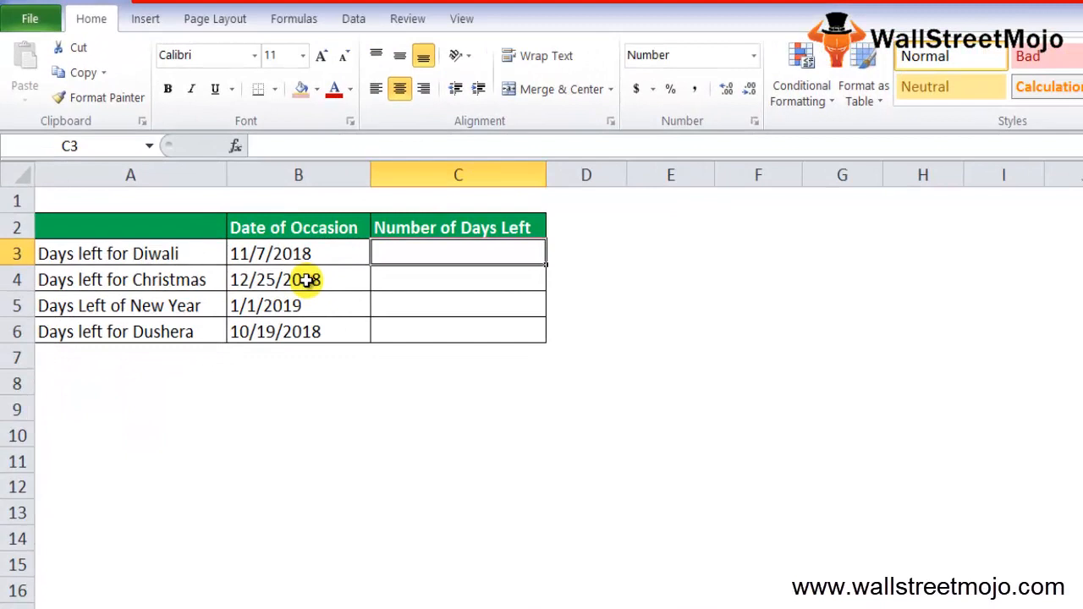
key("Left")
key("Left")
key("shift+Down")
key("shift+Down")
key("shift+Down")
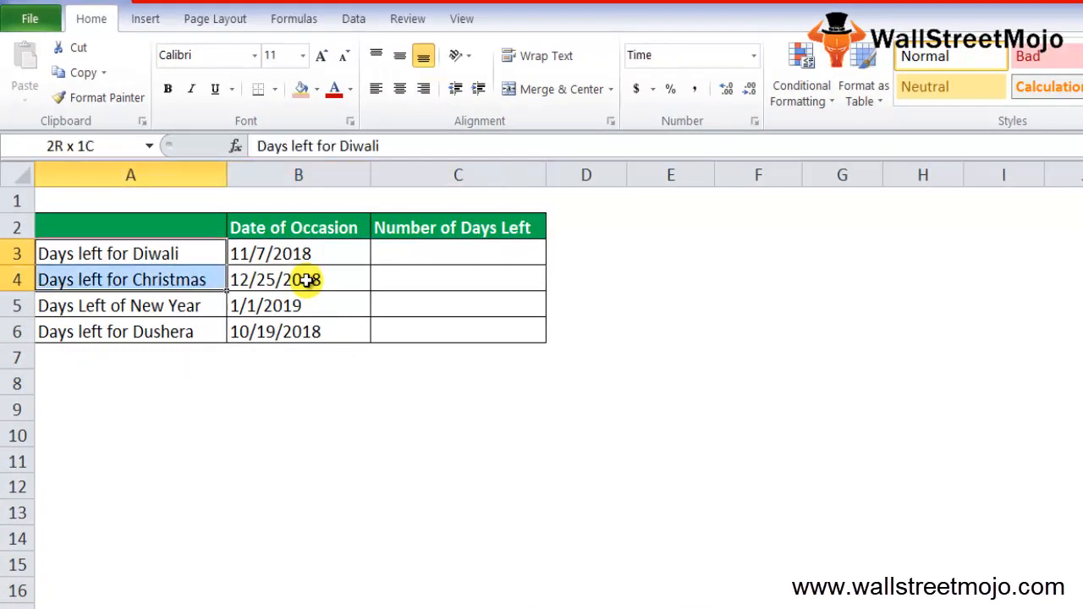
key("Right")
key("ctrl+shift+Down")
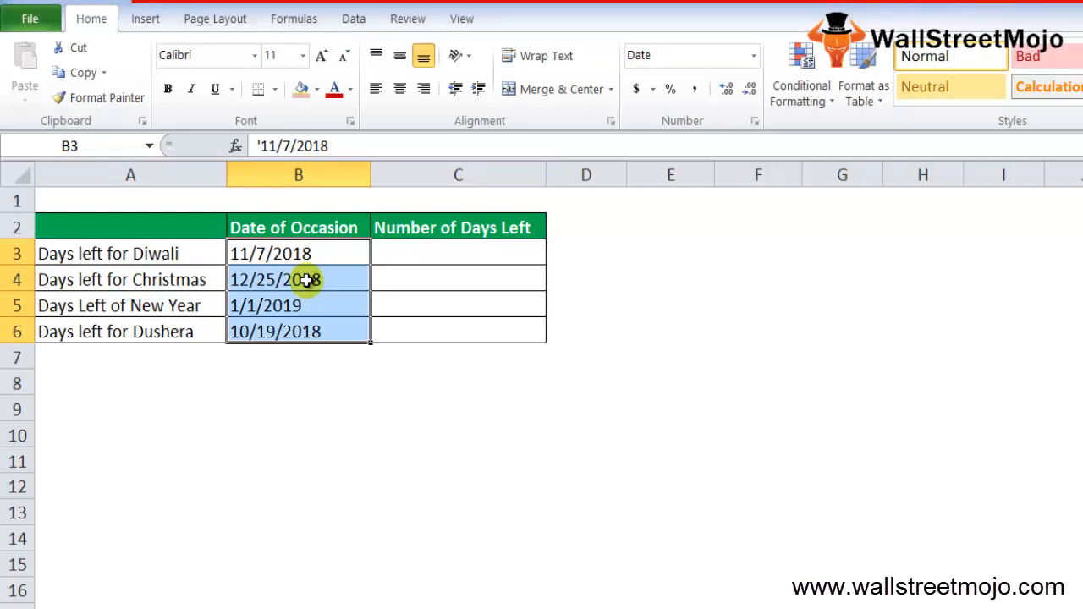
key("Right")
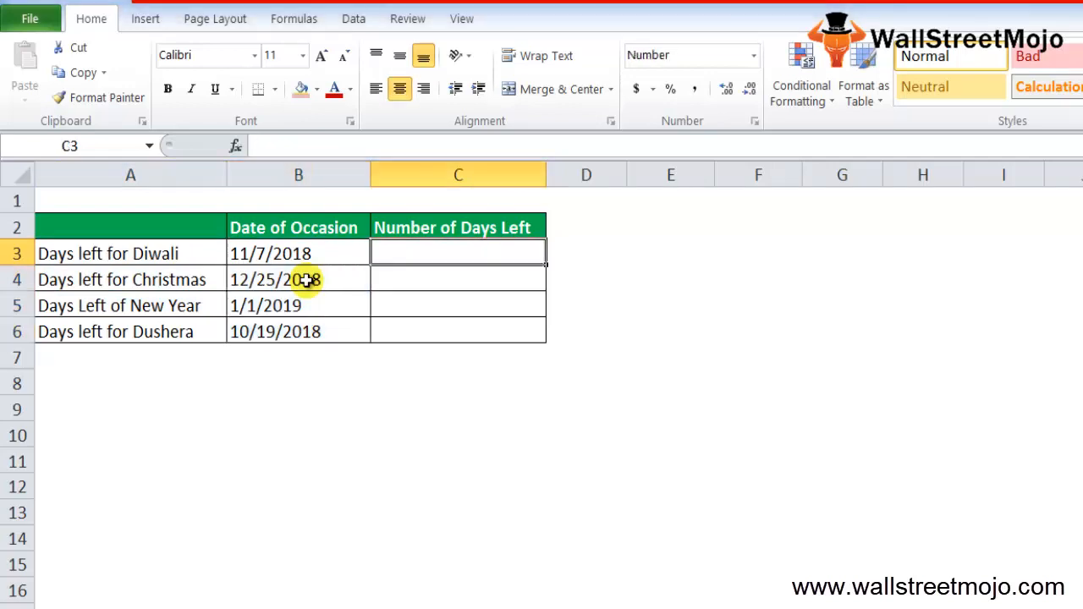
Enter the formula =INT(B3-NOW()+(MOD(B3-NOW(),24/24))) in cell C3 to calculate the days left for Diwali
type("=int")
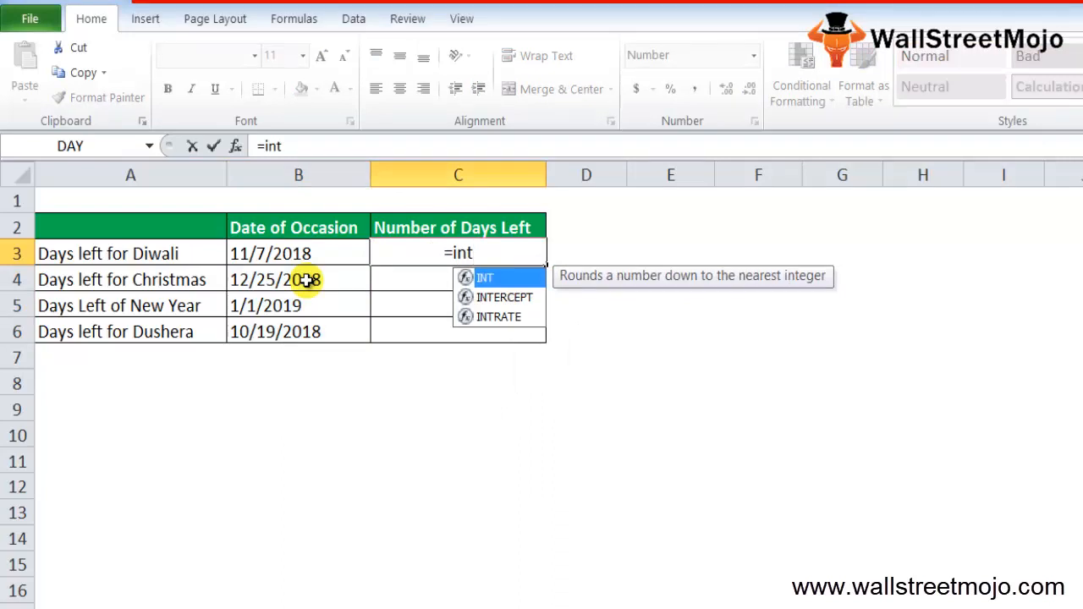
key("Tab")
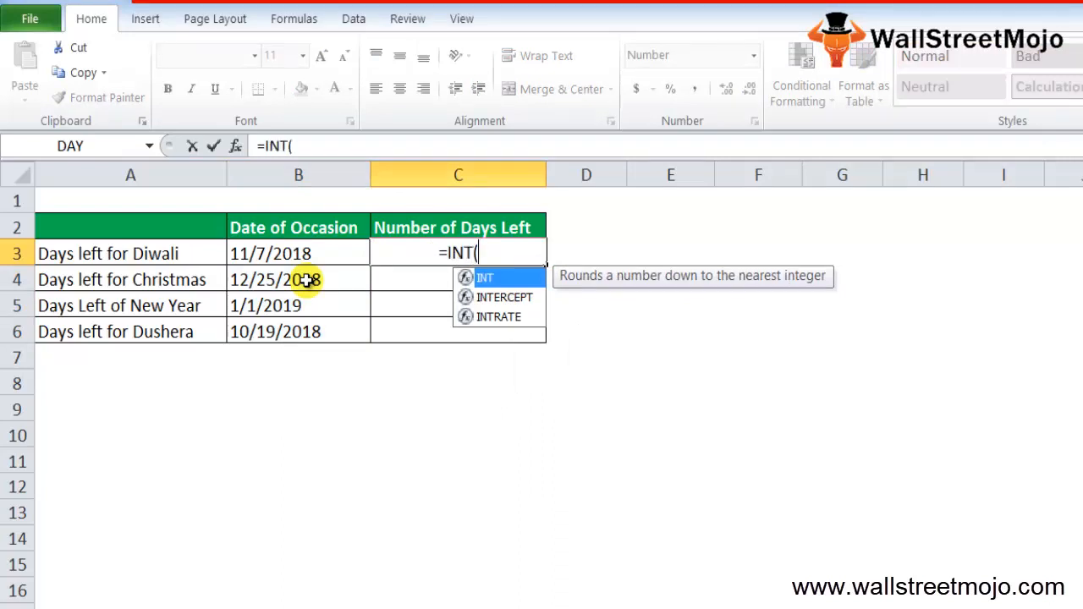
left_click(244, 255)
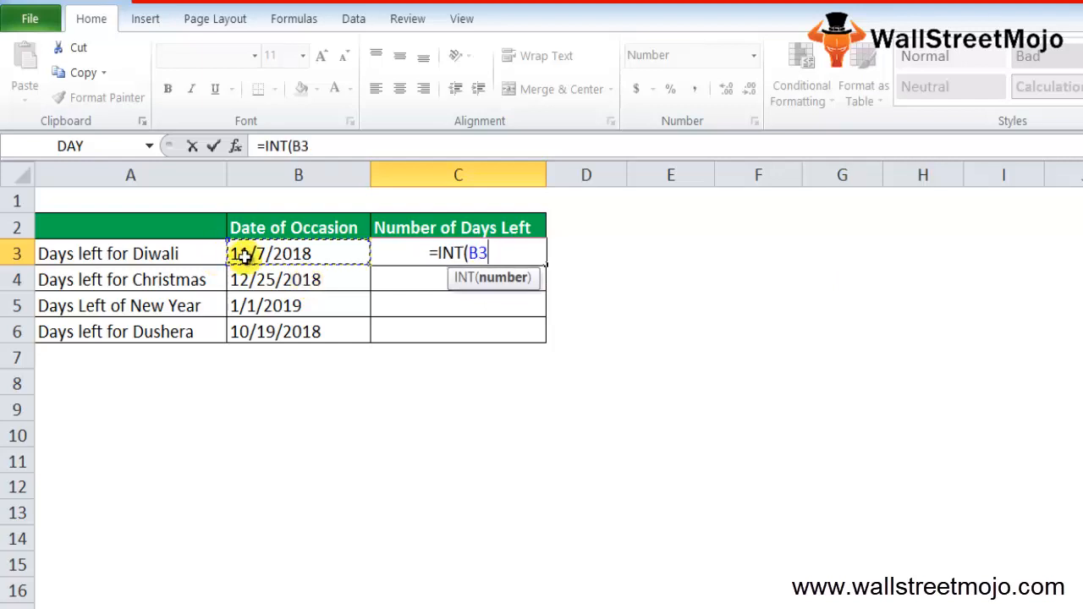
type("-now")
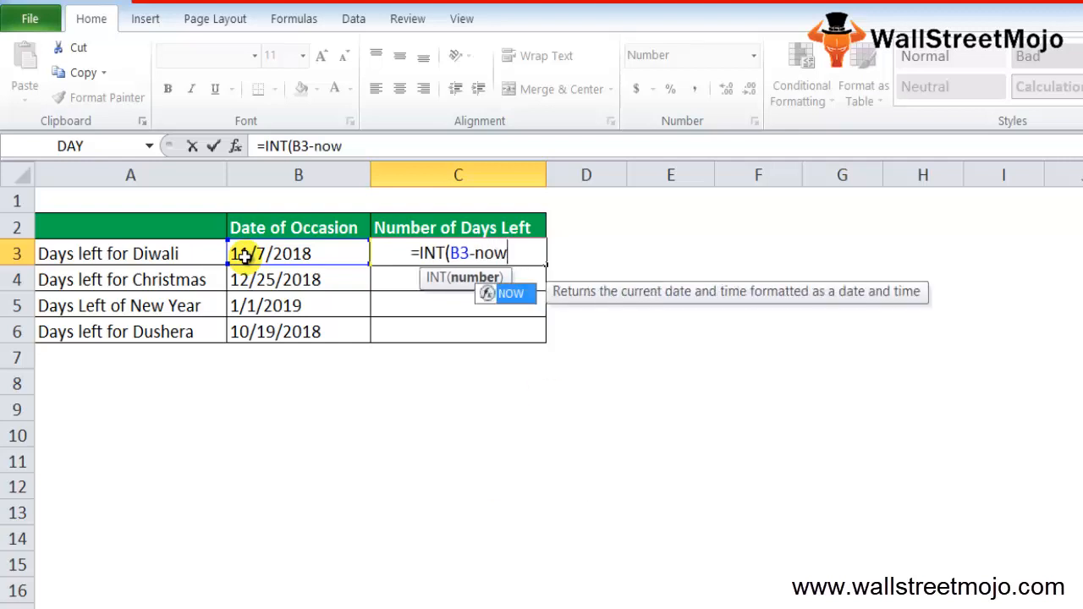
key("Tab")
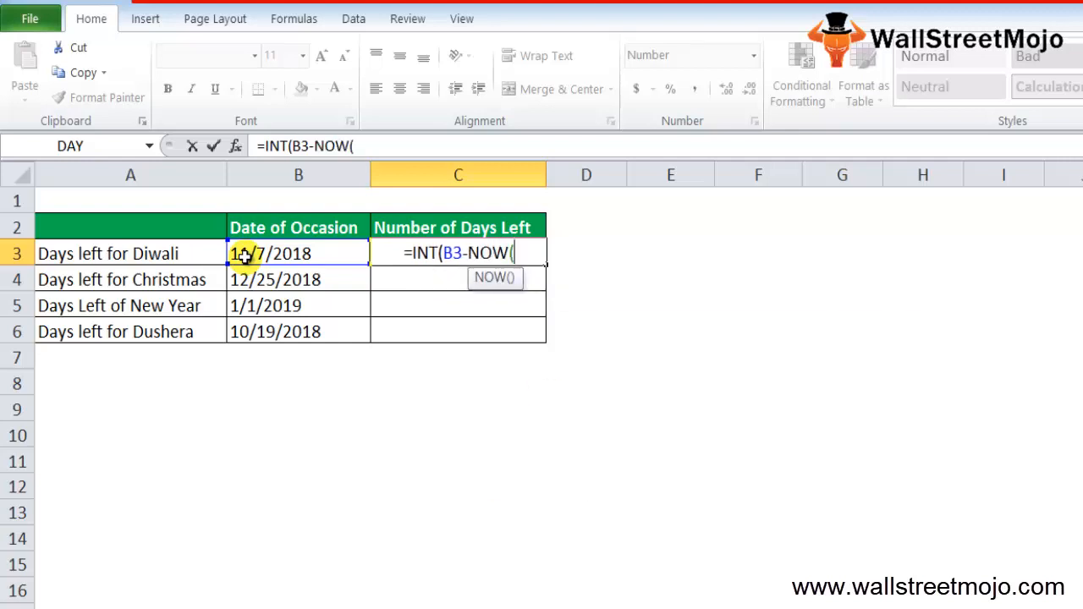
type(")")
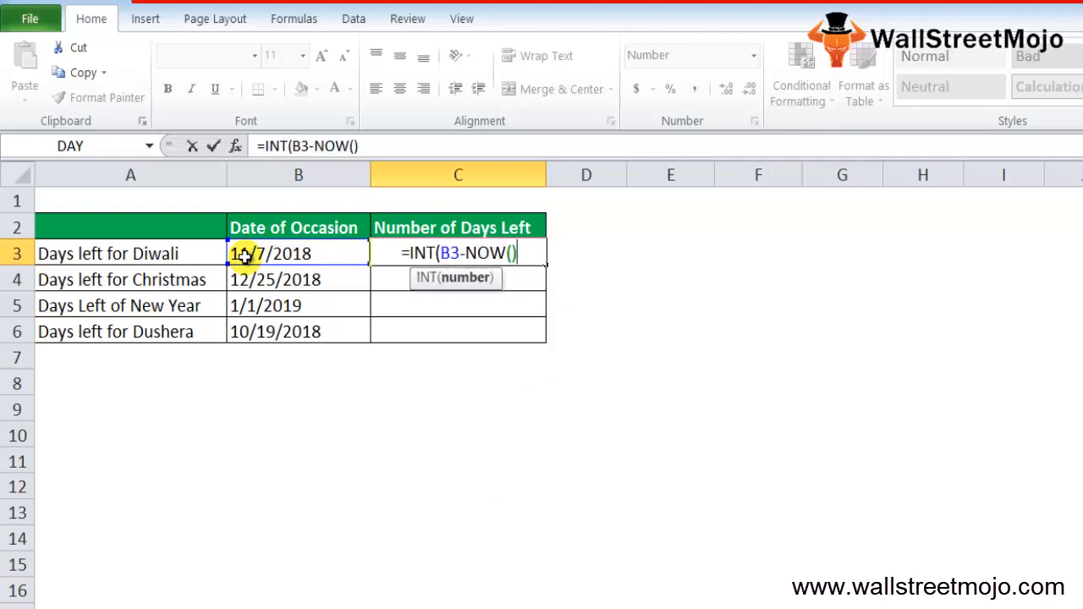
type("+m")
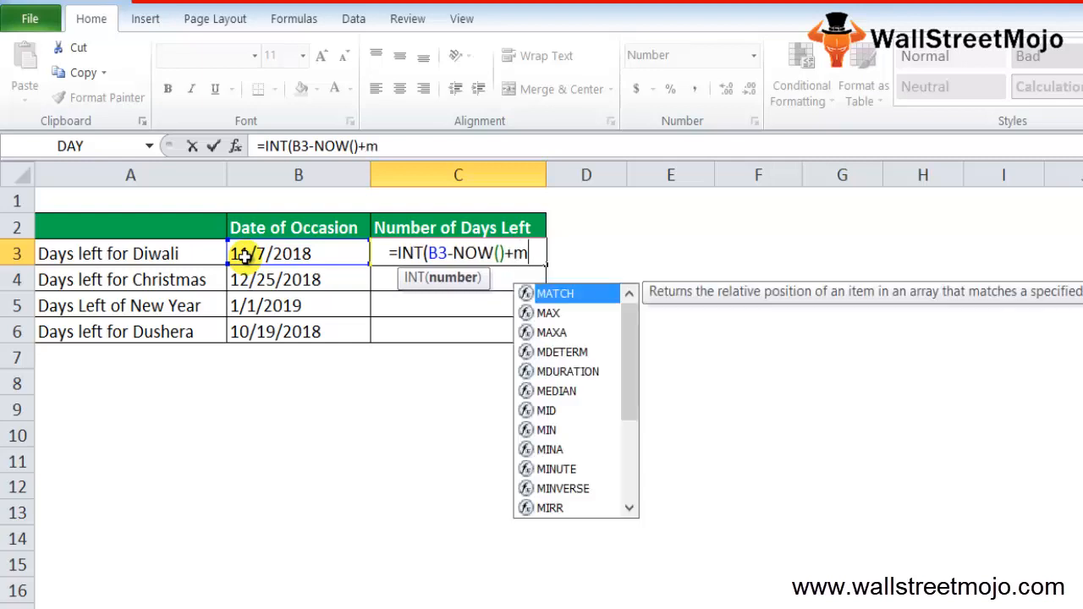
key("BackSpace")
type("(mod")
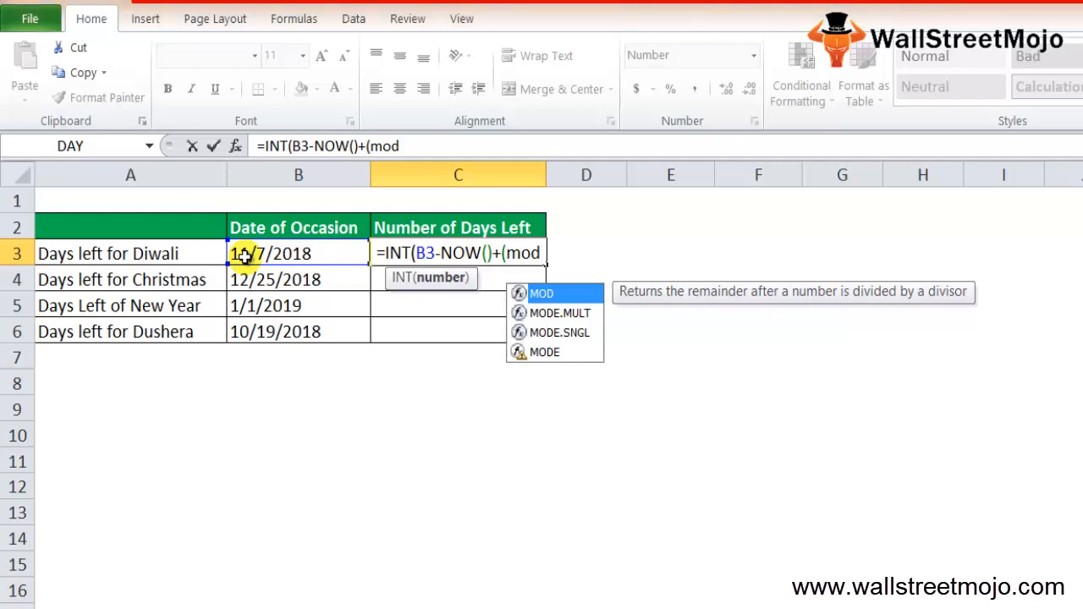
key("Tab")
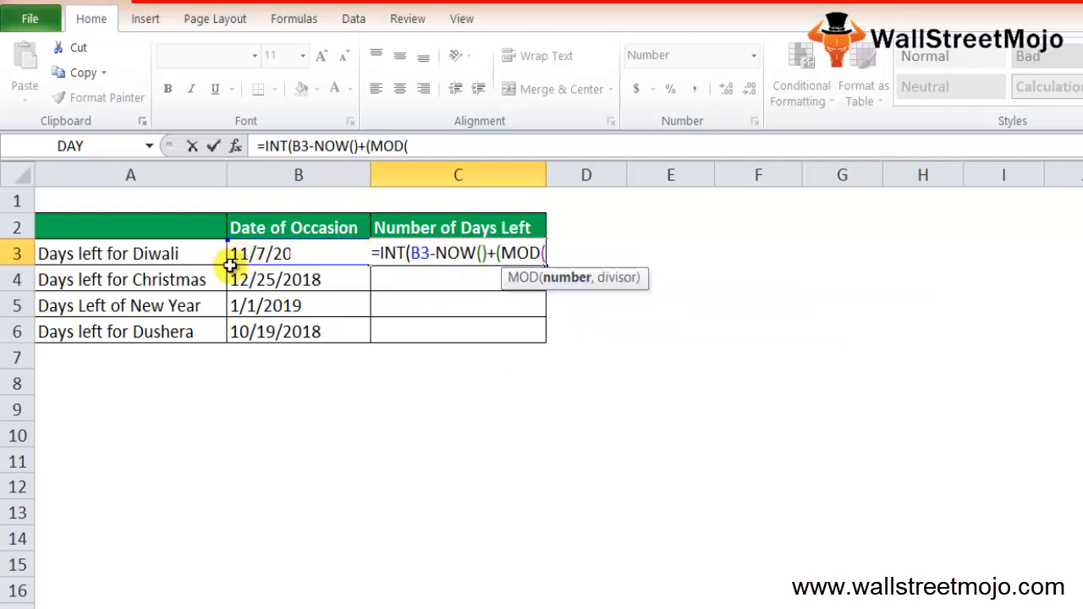
left_click(254, 252)
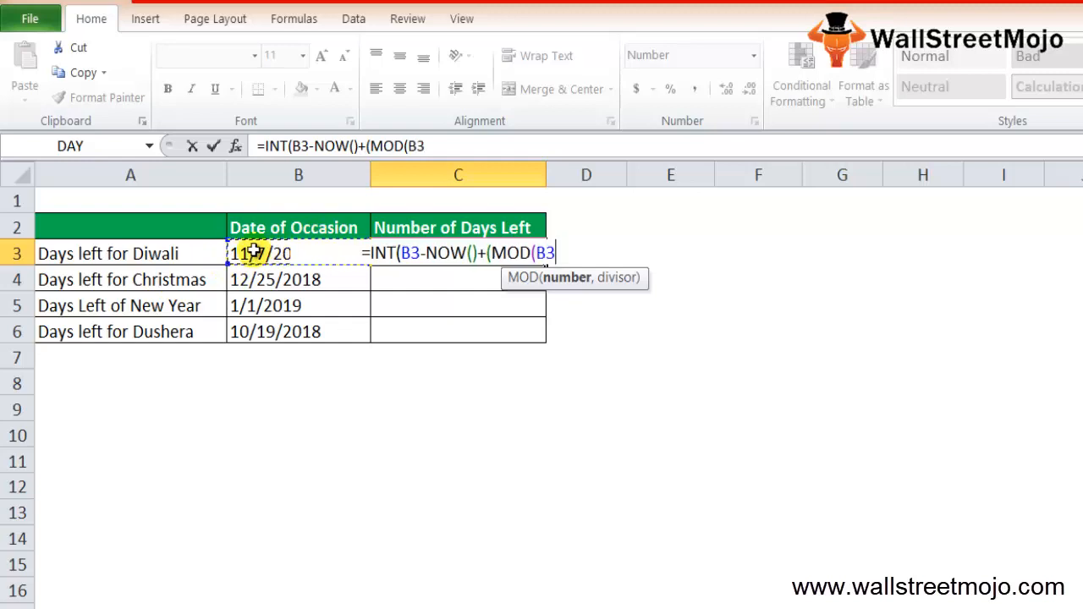
type("-now")
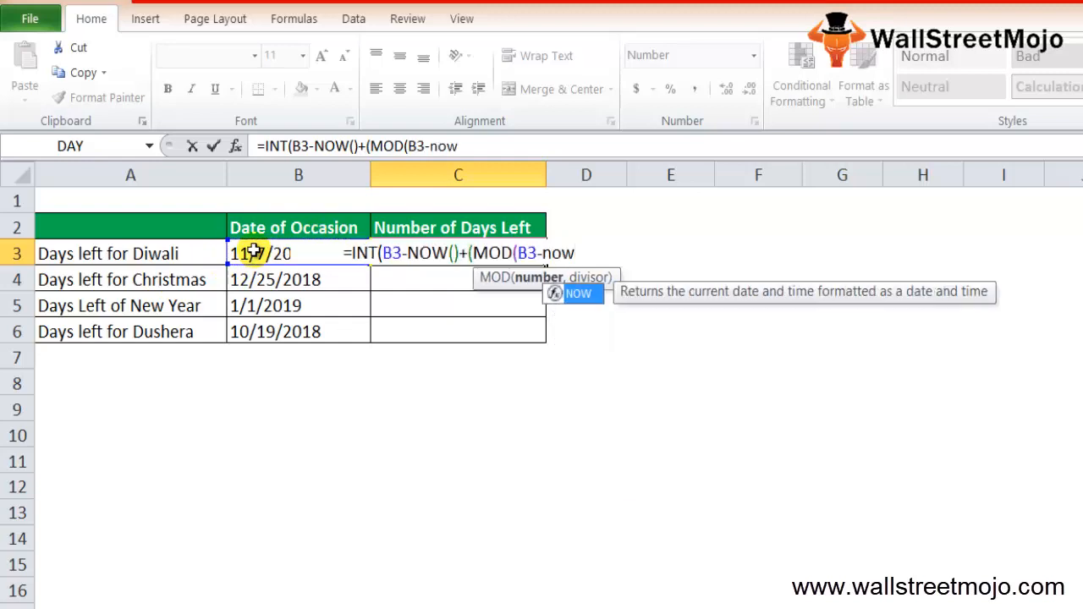
key("Tab")
type("),24")
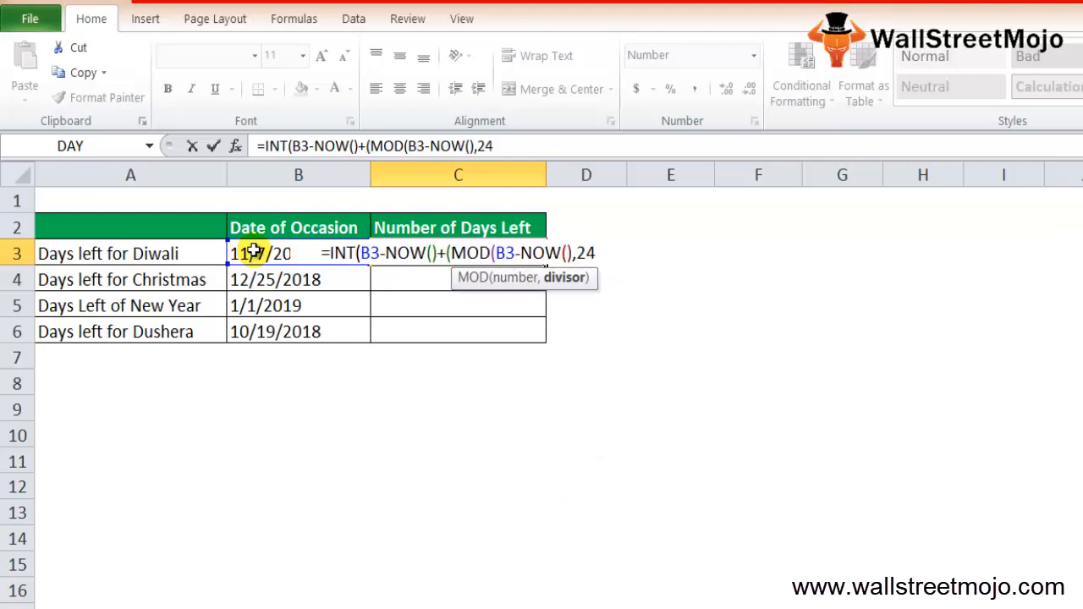
type("/24)")
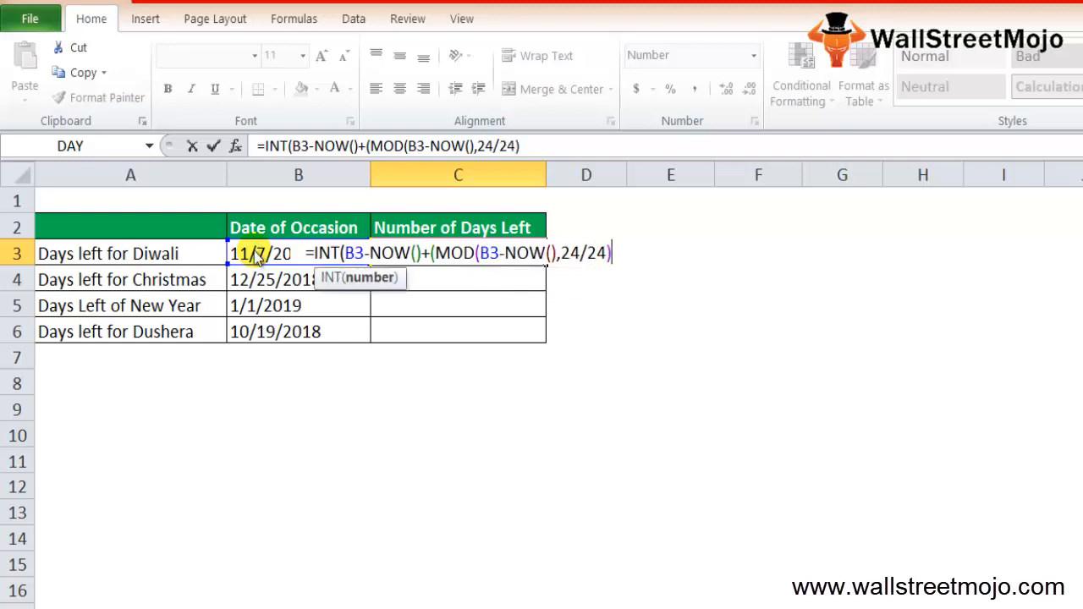
key("Return")
key("Return")
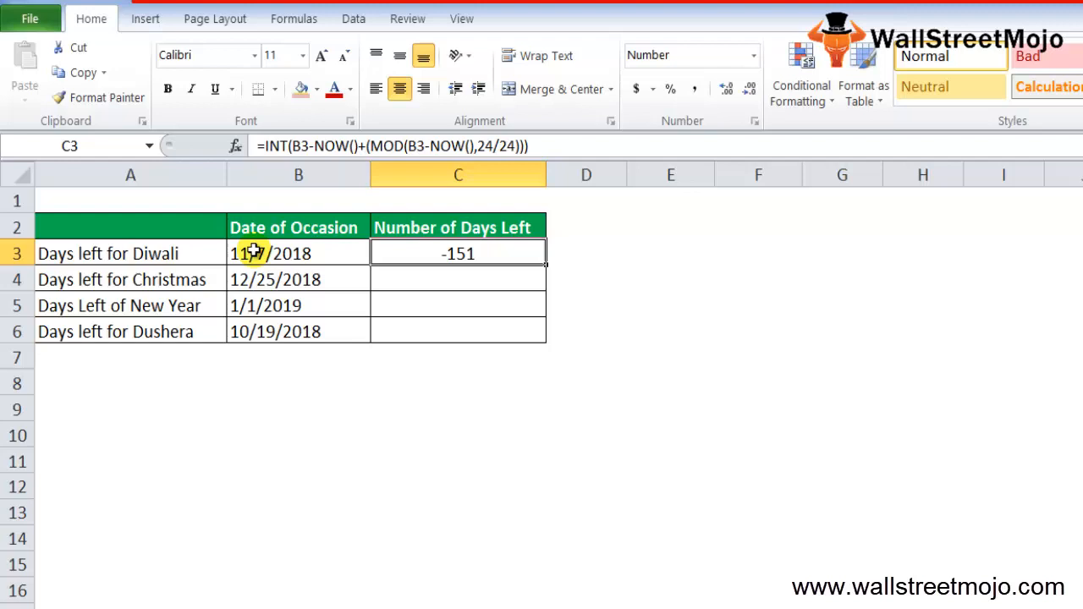
Change the Diwali date in cell B3 to 11/7/2019
left_click(254, 253)
key("F2")
key("BackSpace")
type("9")
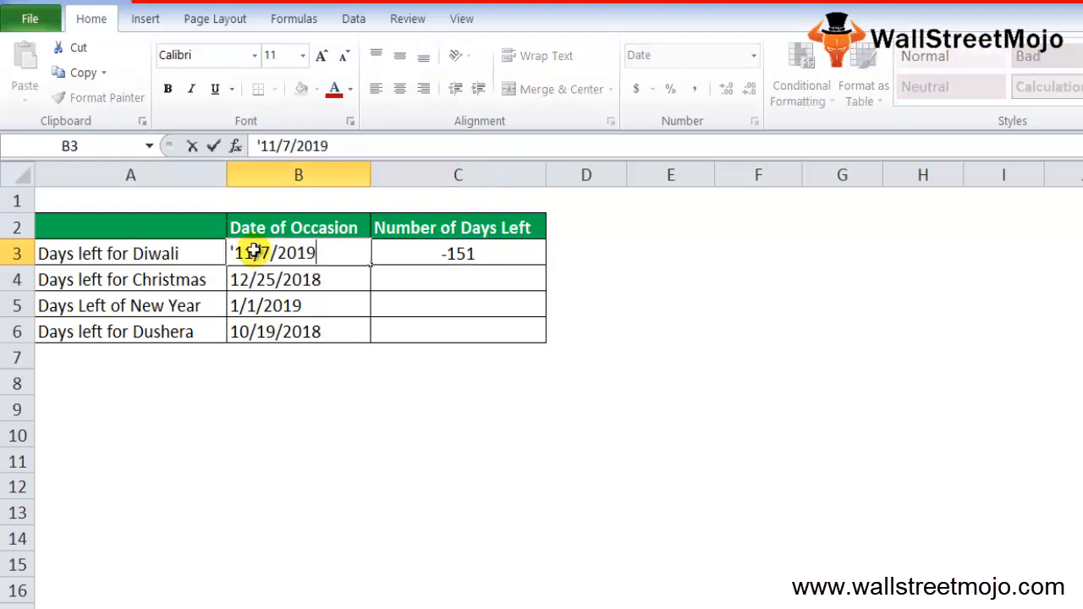
key("Return")
Try to fill the Diwali date from B3 down through B6
key("Up")
key("shift+Down")
key("shift+Down")
key("shift+Down")
key("ctrl+d")
key("Right")
key("Down")
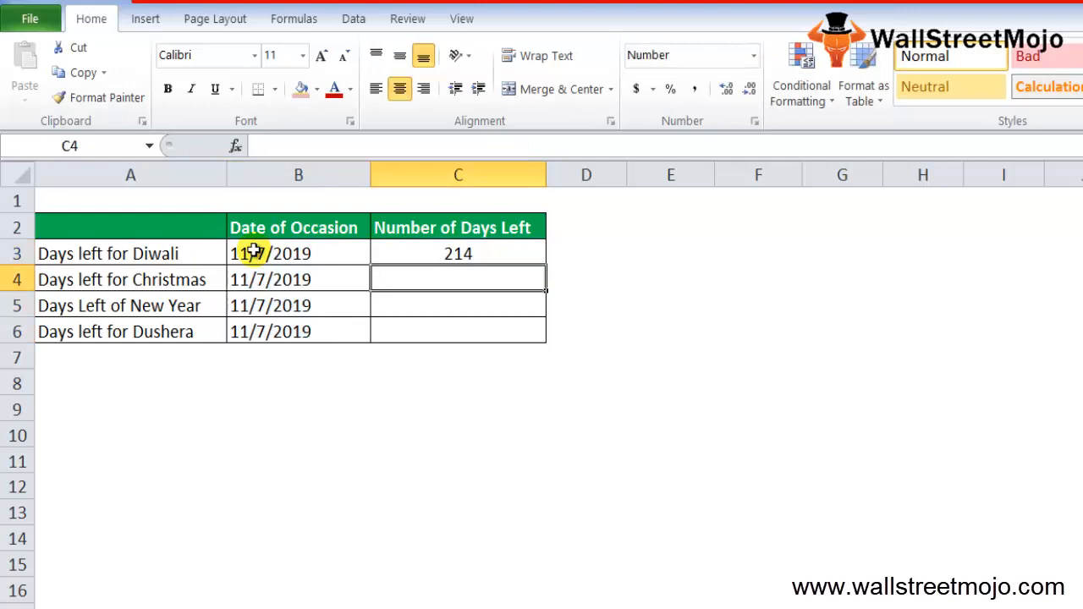
Try to fill the days-left formula from C3 down through C6 using the copied dates
key("Up")
key("shift+Down")
key("shift+Down")
key("shift+Down")
key("ctrl+d")
key("Down")
key("Down")
key("Down")
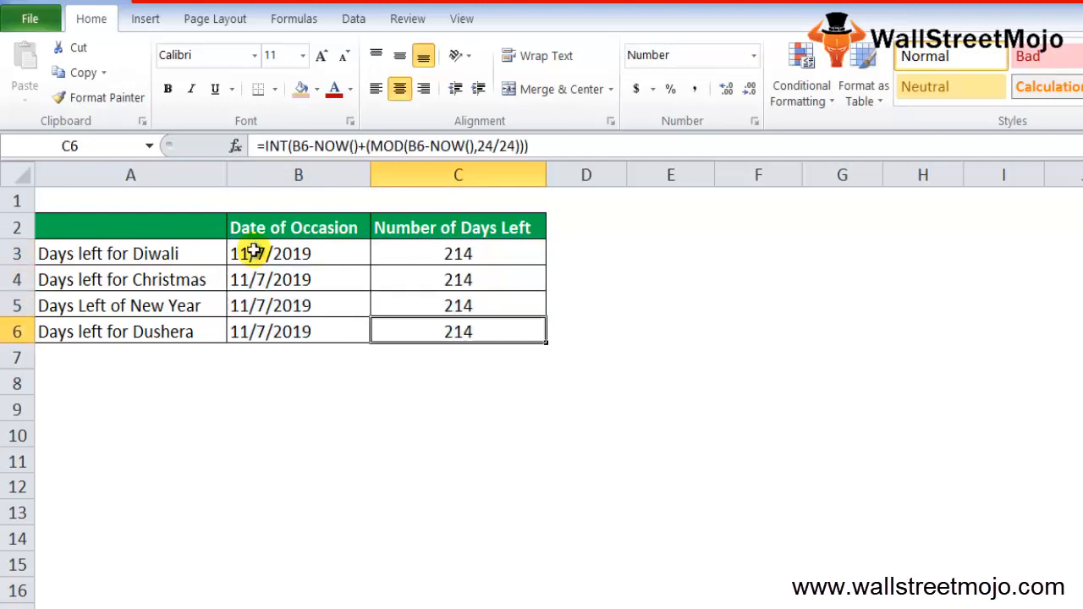
Undo the formula fill in column C and the date fill in column B
key("Up")
key("Up")
key("ctrl+z")
key("Left")
key("Down")
key("ctrl+z")
left_click(253, 252)
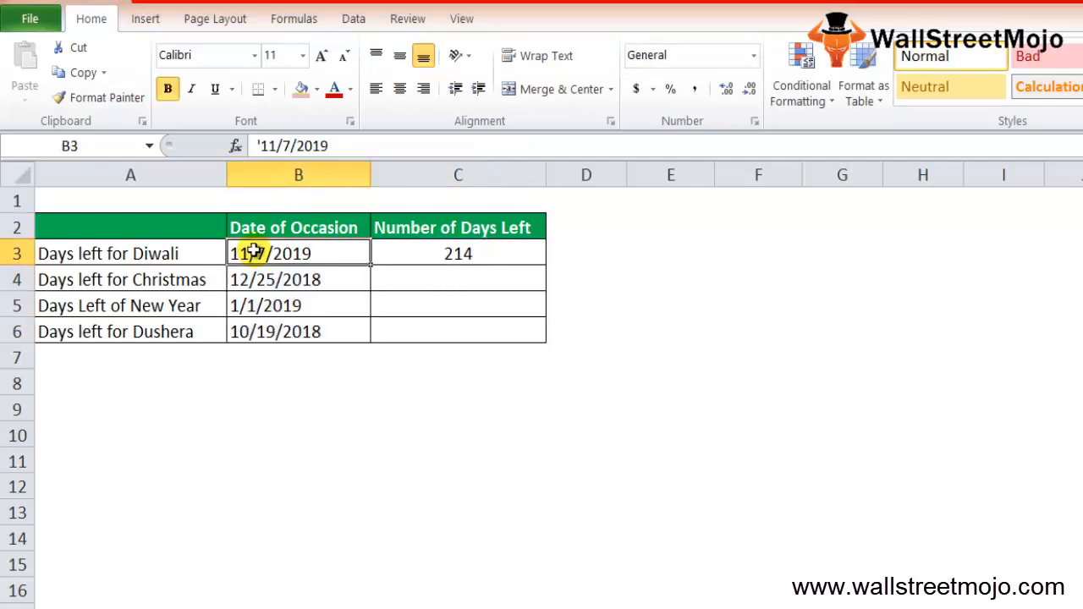
Change the Christmas date in B4 to 12/25/2019 and the Dushera date in B6 to 10/19/2019
key("Down")
key("F2")
key("BackSpace")
type("9")
key("Return")
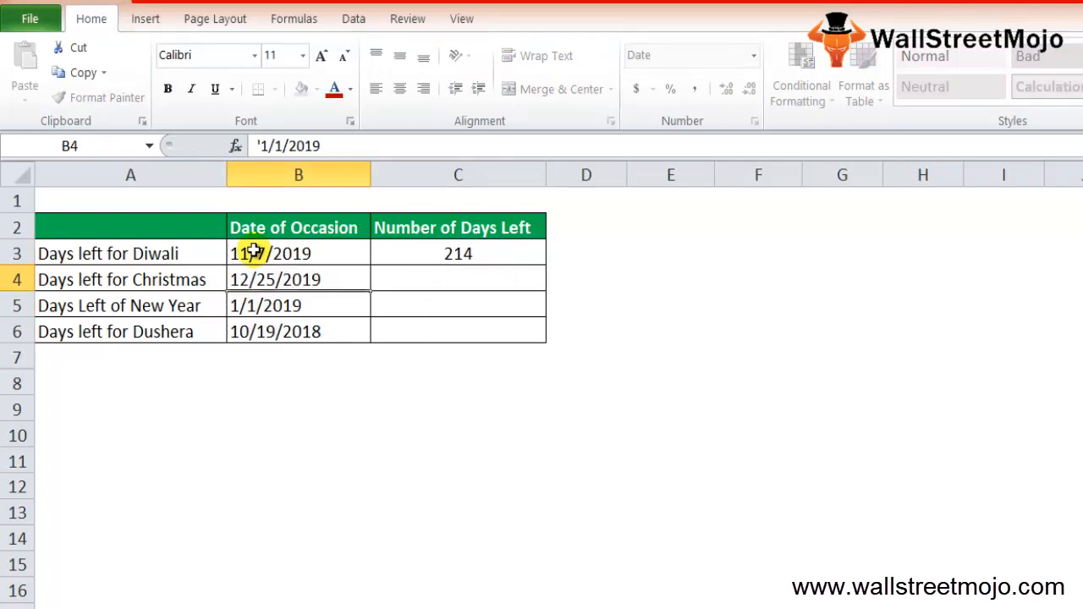
key("F2")
key("Return")
key("F2")
key("BackSpace")
type("9")
key("Return")
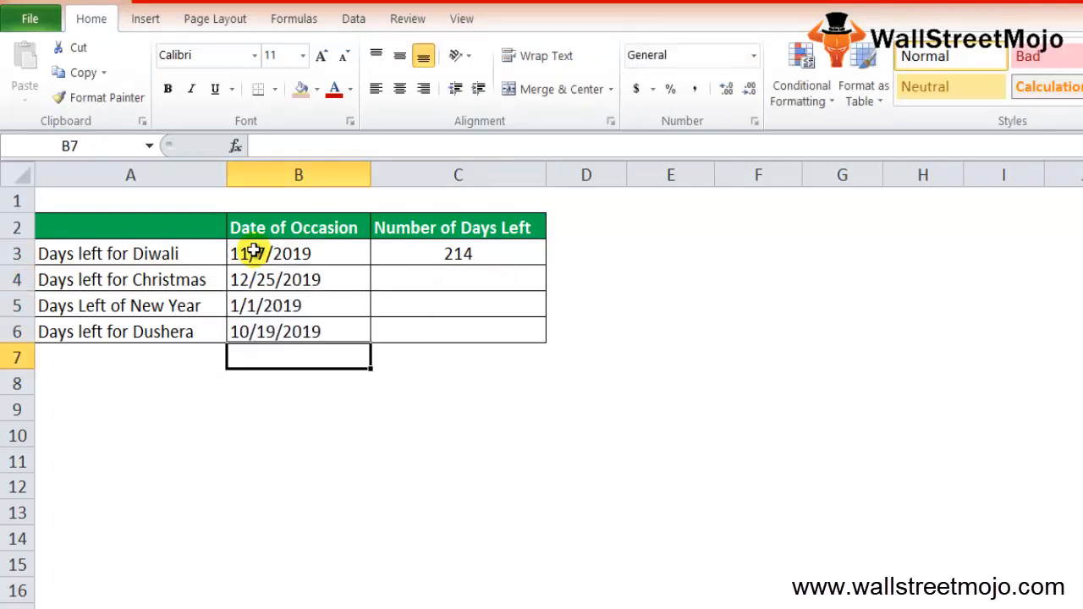
Fill the days-left formula from C3 down through C6 for the Christmas, New Year and Dushera rows
key("Up")
key("Up")
key("Up")
key("Right")
key("Up")
key("shift+Down")
key("shift+Down")
key("shift+Down")
key("ctrl+d")
key("Down")
key("Down")
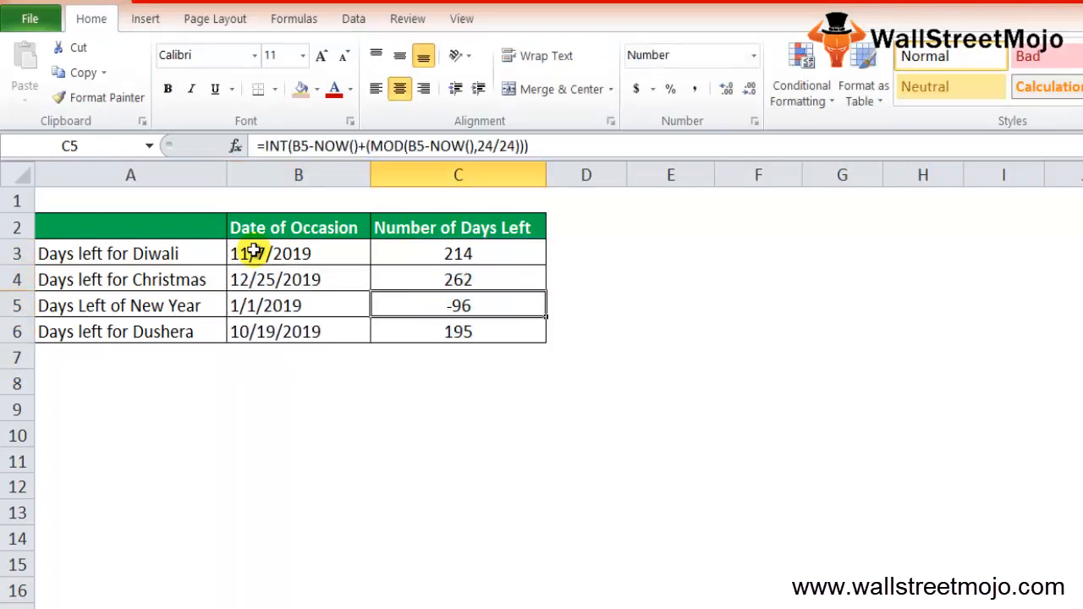
key("Down")
key("Up")
key("Up")
key("Down")
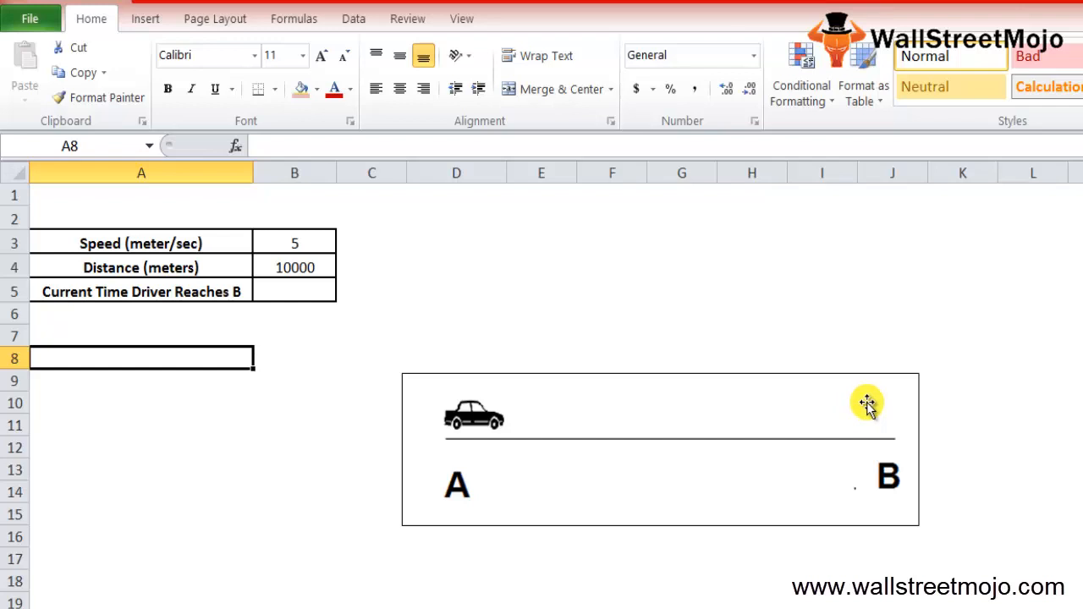
Examine the speed in B3, the distance in B4 and the picture of the car's route from A to B
left_click(298, 247)
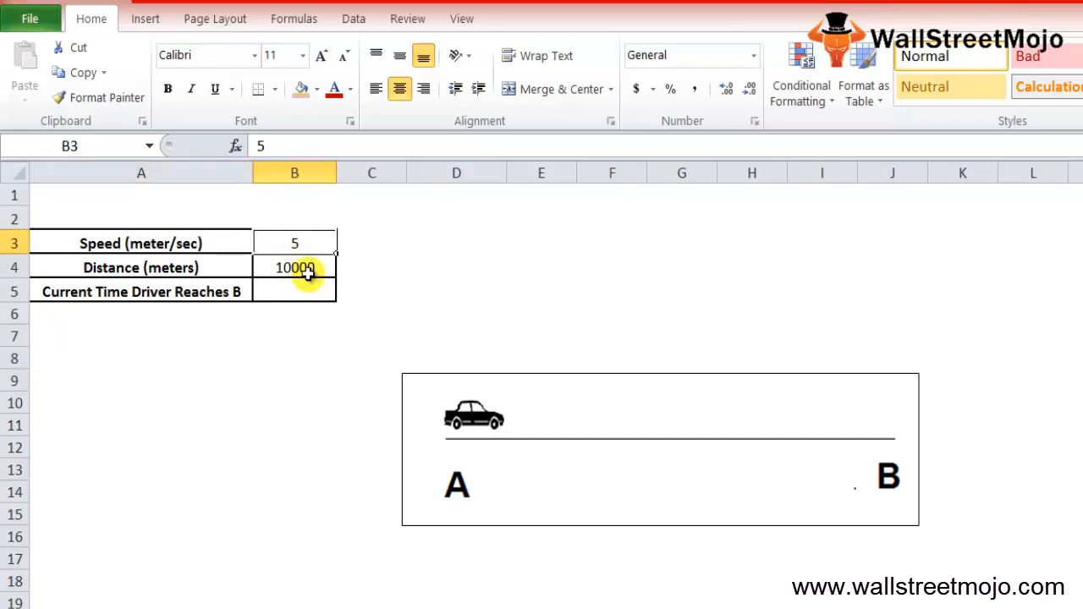
left_click(306, 271)
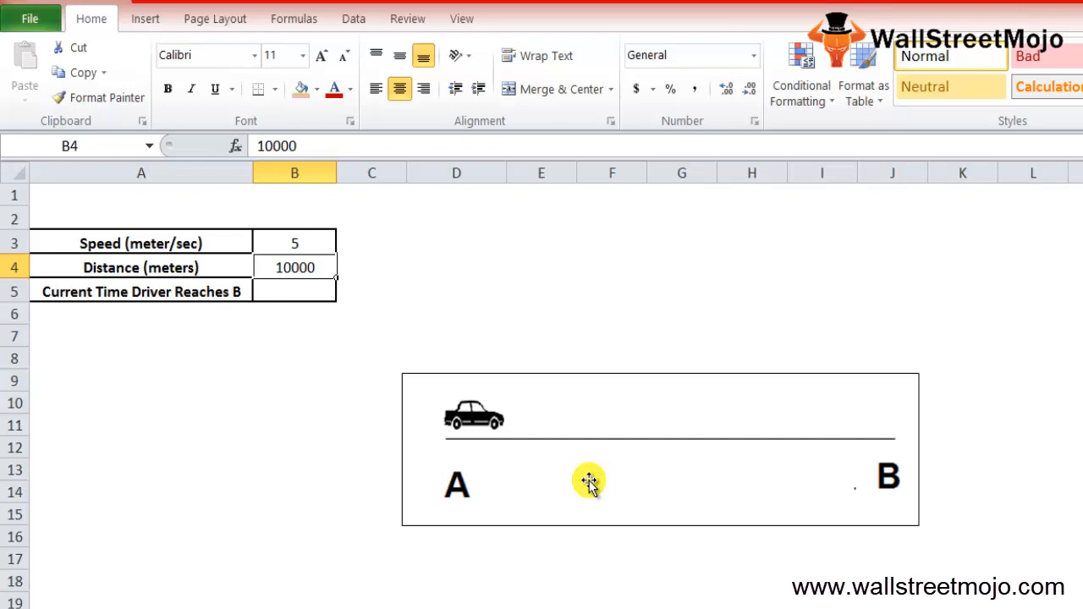
left_click(465, 464)
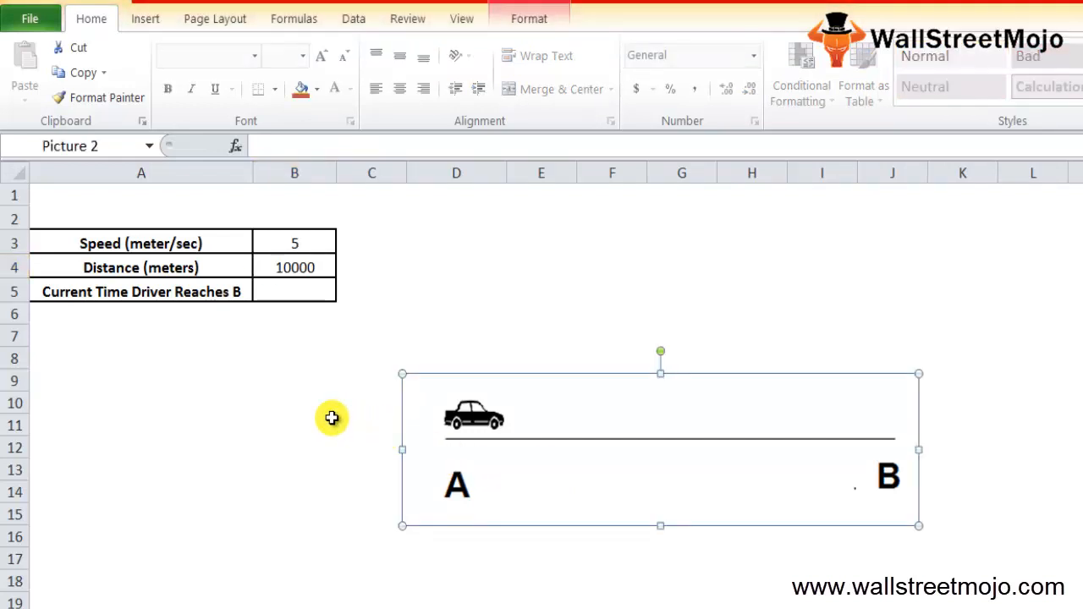
Begin the arrival-time formula in B5 with NOW() plus a TIME function set to 0 hours and 0 minutes
left_click(275, 292)
type("=now")
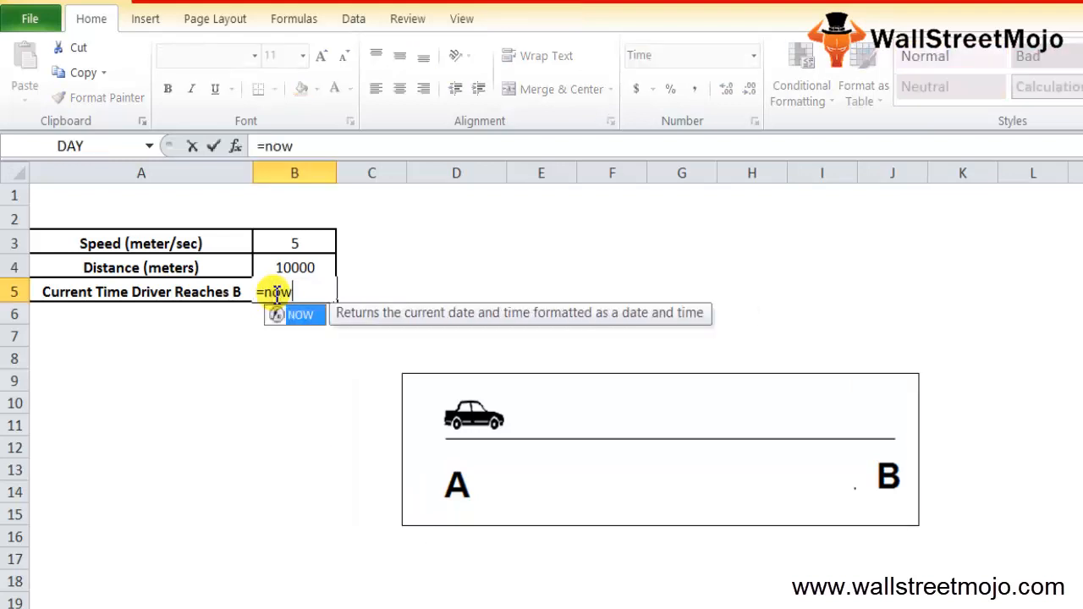
key("Tab")
type(")+tom")
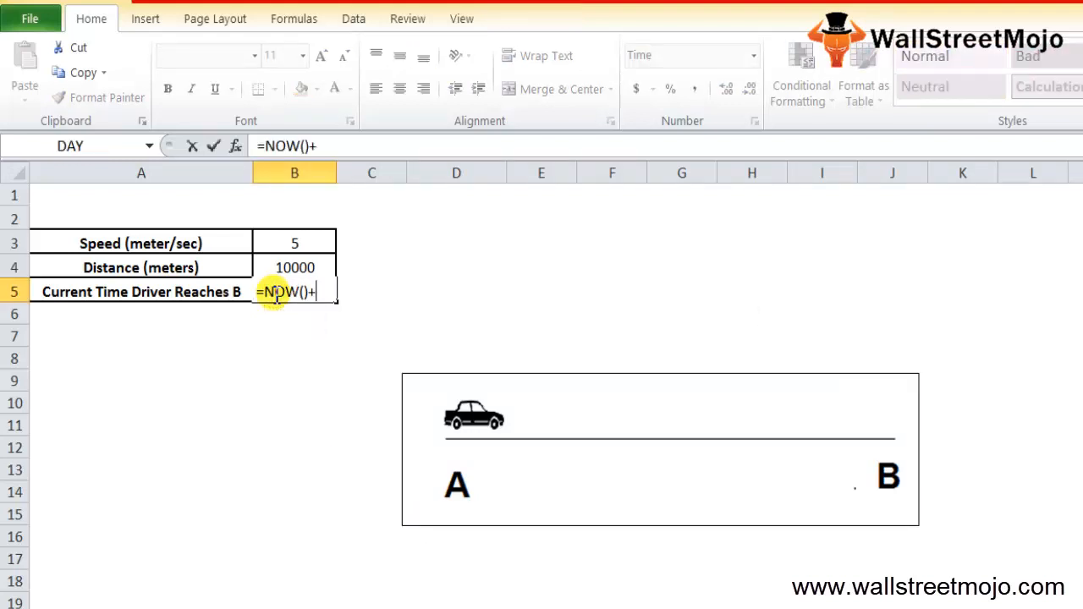
key("BackSpace")
key("BackSpace")
type("i")
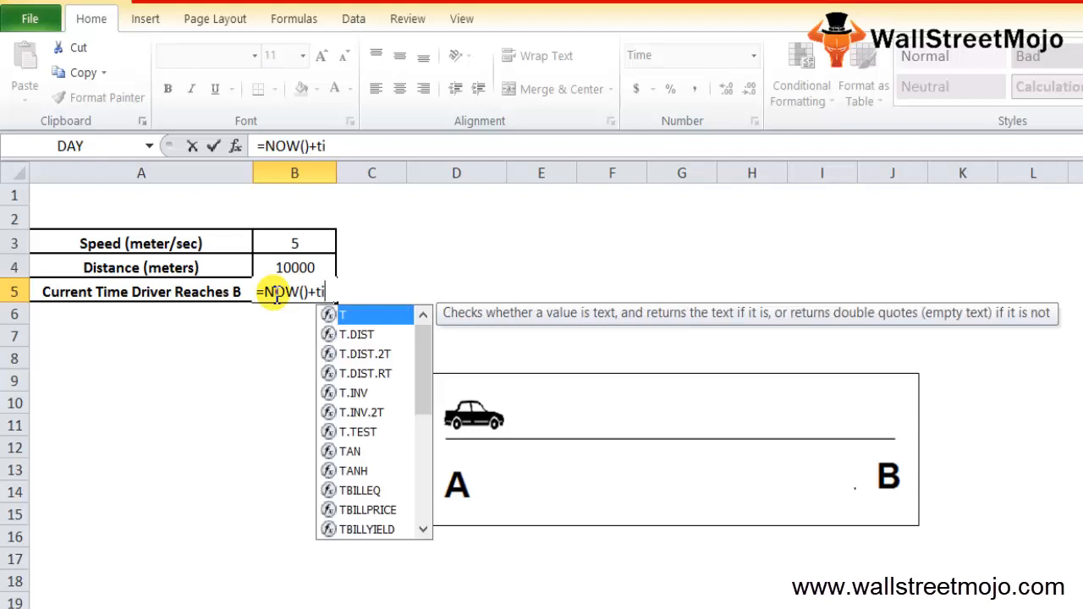
key("Tab")
type("0,0")
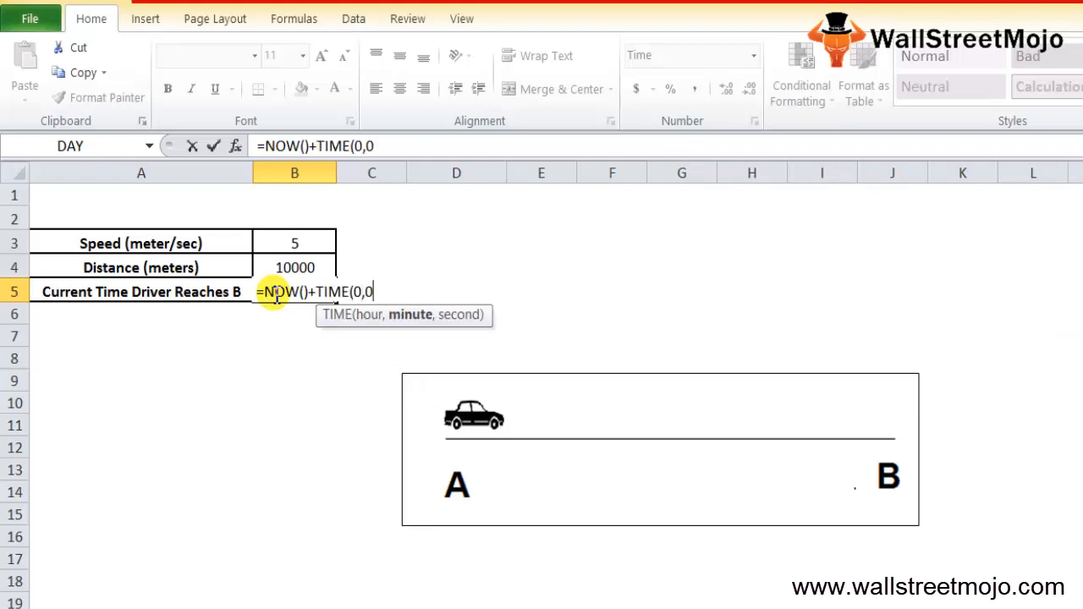
type(",")
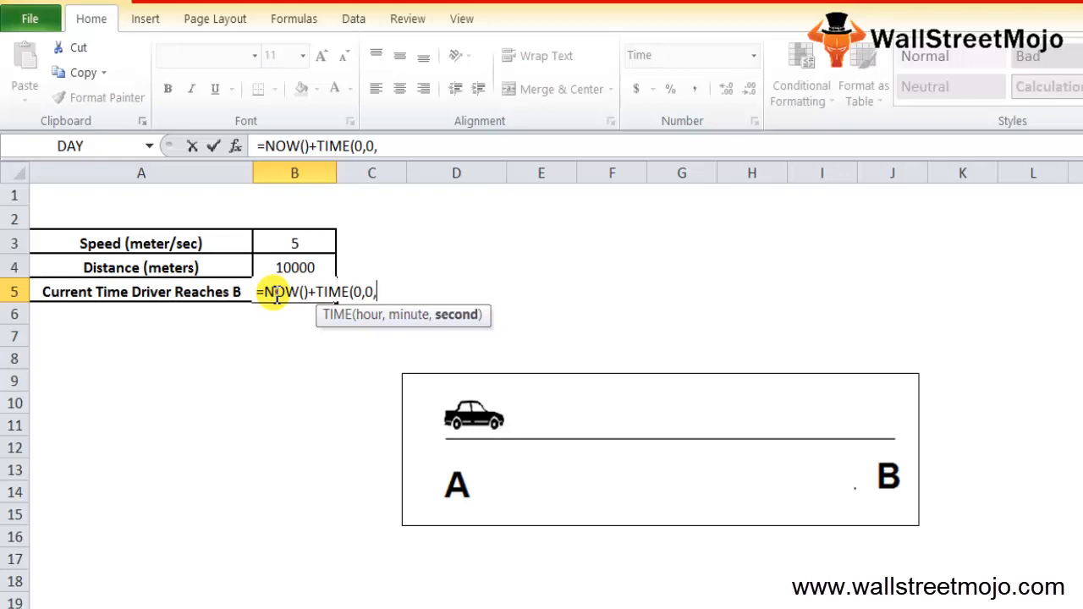
Complete the TIME function's seconds argument with distance divided by speed (B4/B3) and enter the formula in B5
type("(")
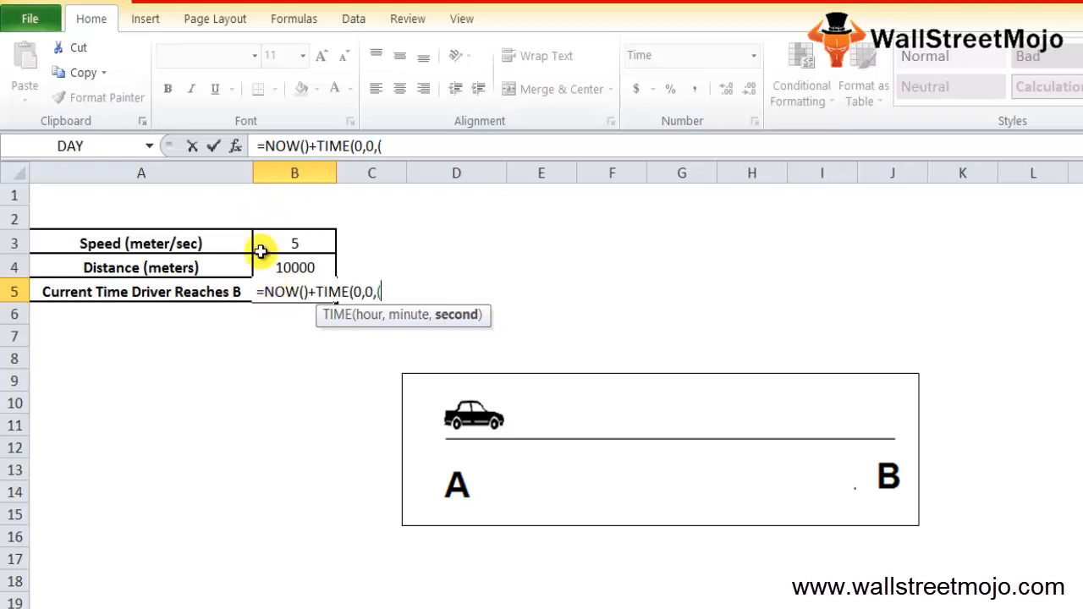
left_click(273, 264)
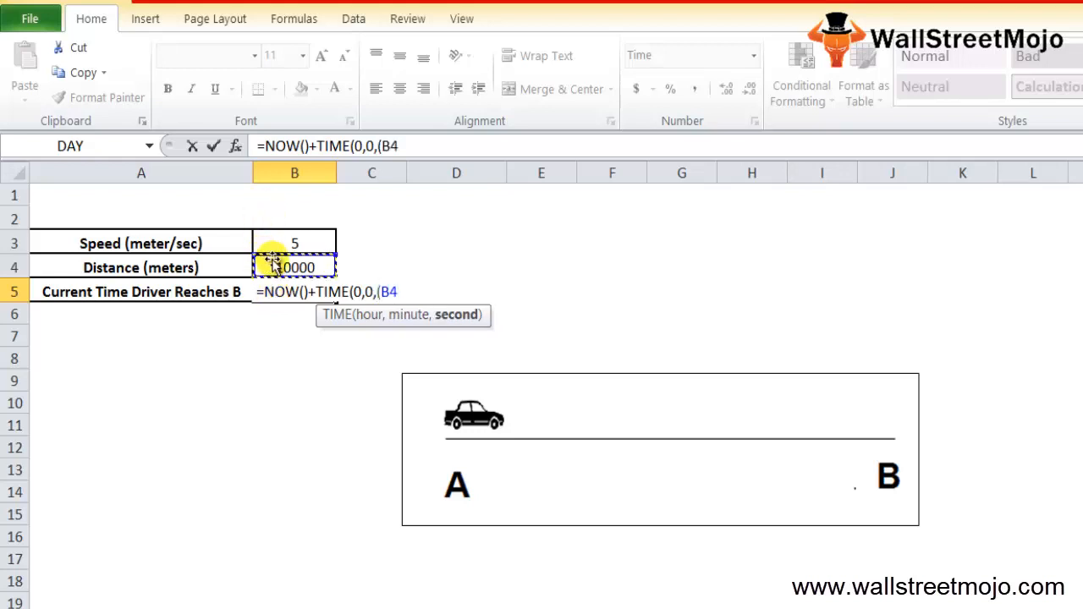
type("/")
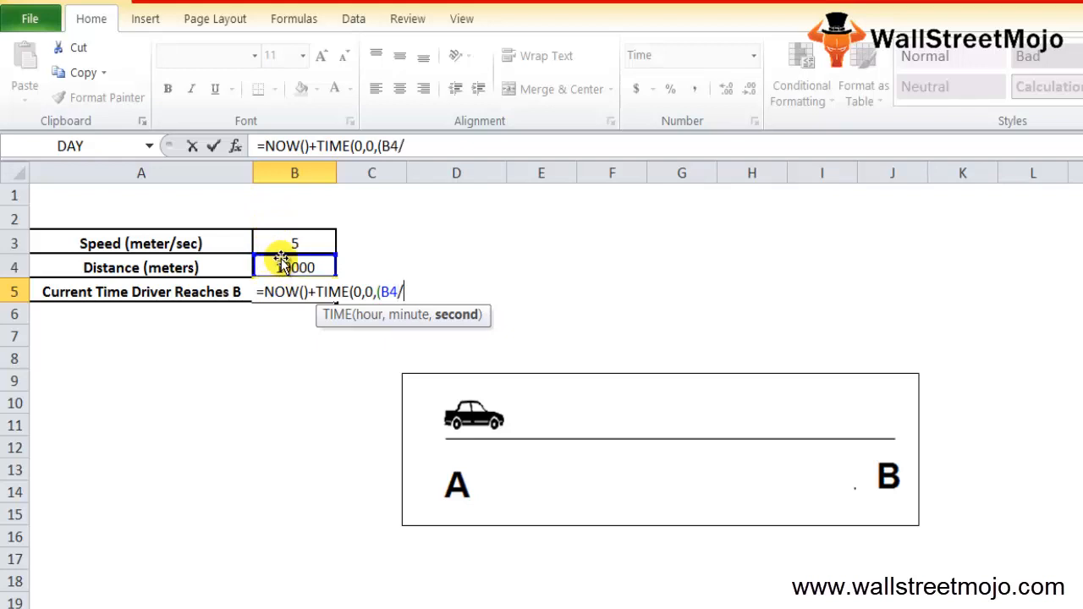
left_click(285, 243)
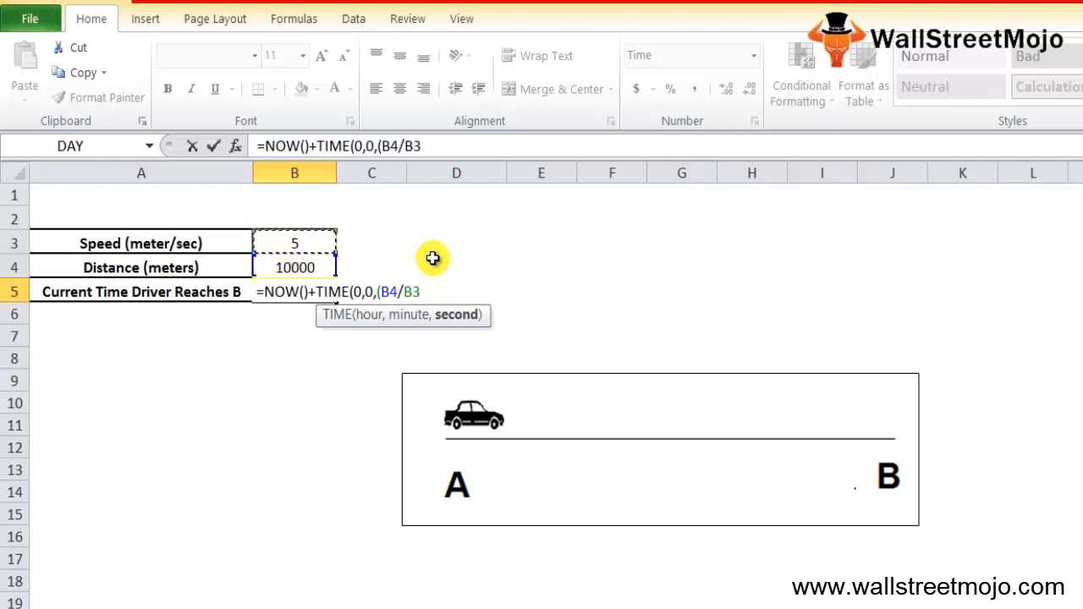
type("))")
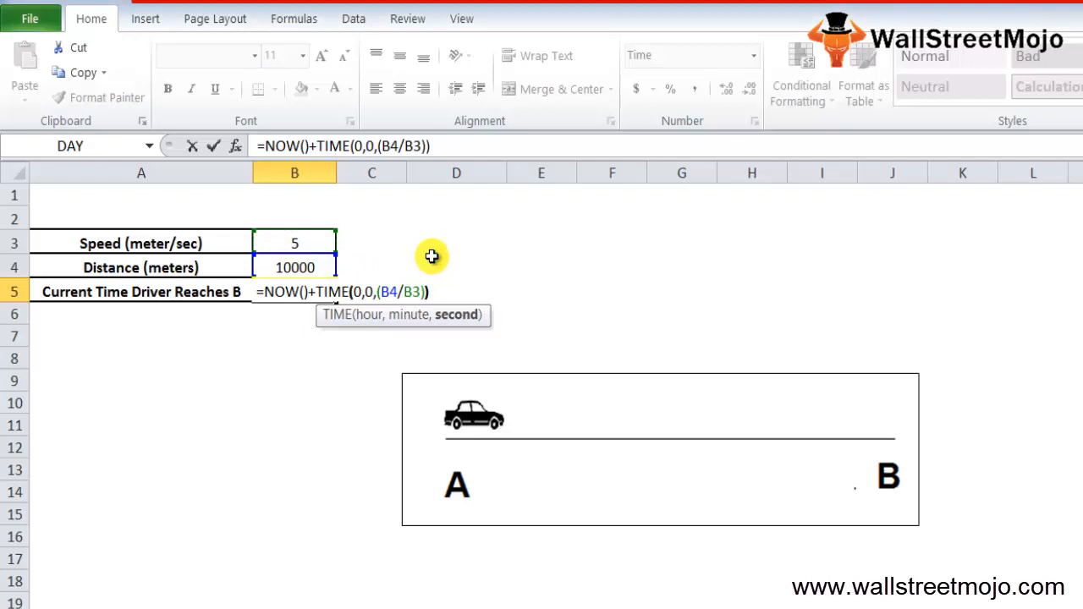
key("ctrl+Return")
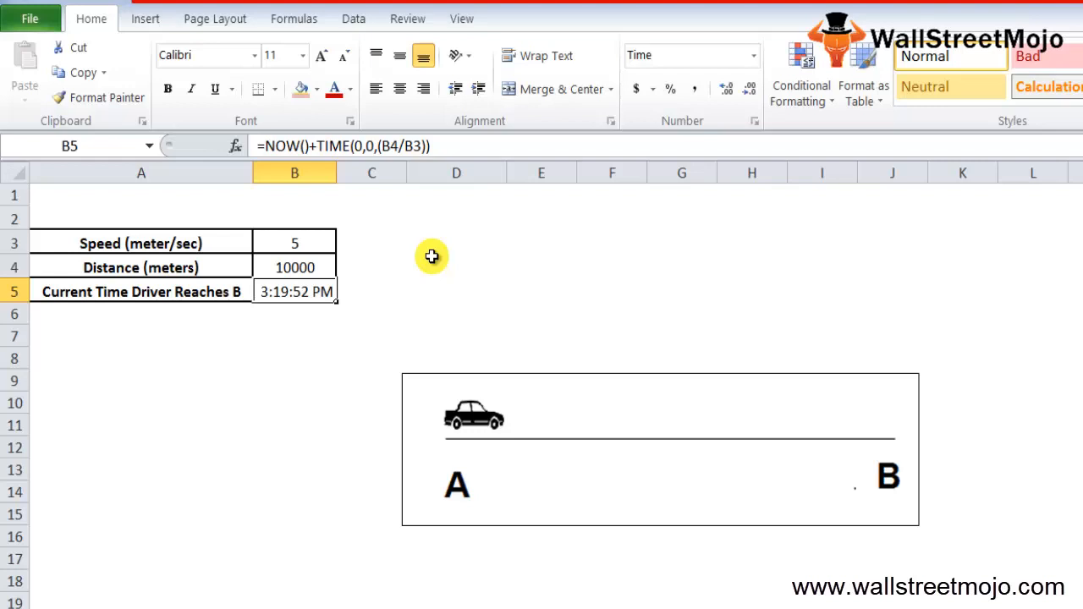
Try speeds of 6 and 7 meters per second in B3 to test the arrival-time formula
key("Up")
key("Up")
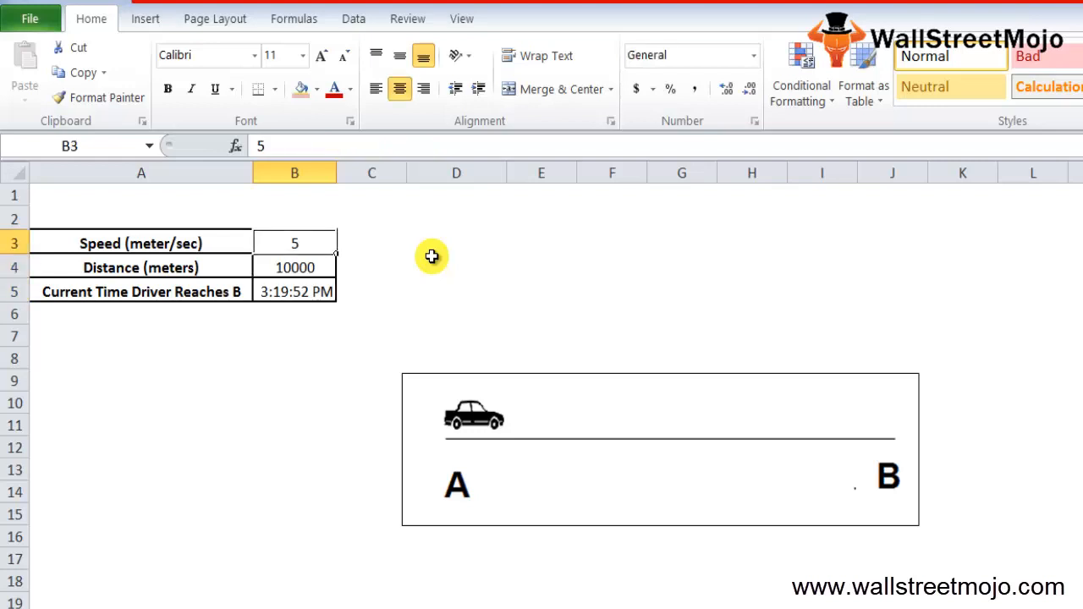
type("6")
key("Return")
key("Up")
type("7")
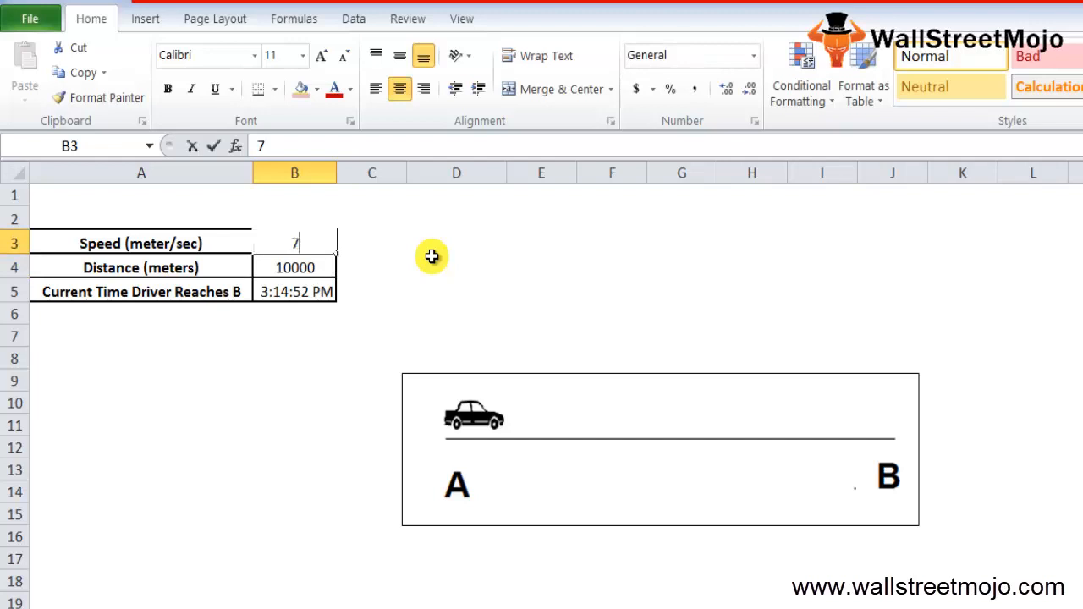
key("Return")
Set the speed in B3 to 10 meters per second
key("Up")
type("10")
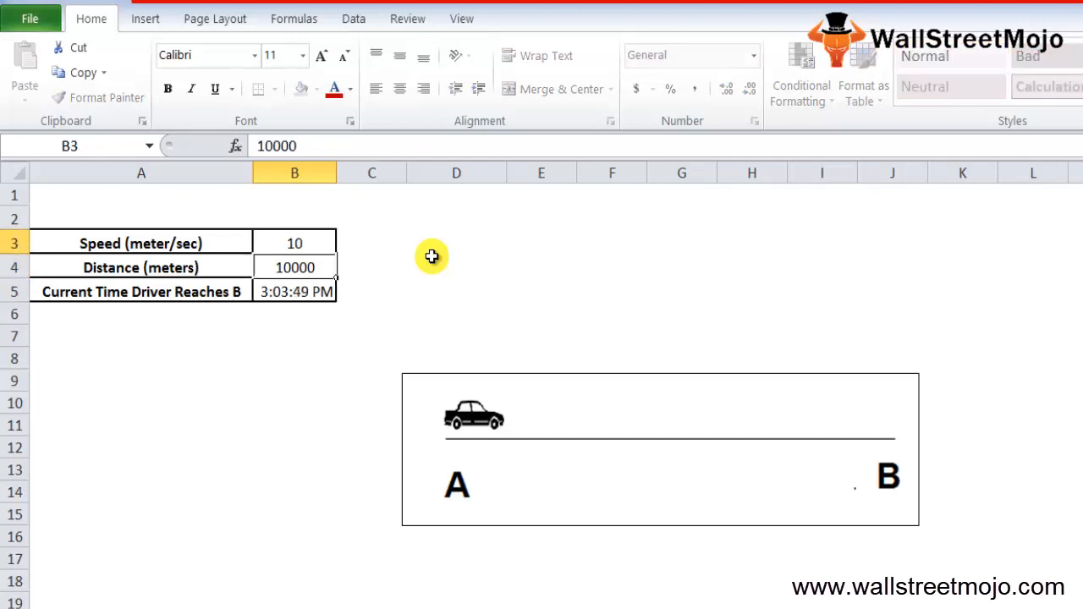
key("Return")
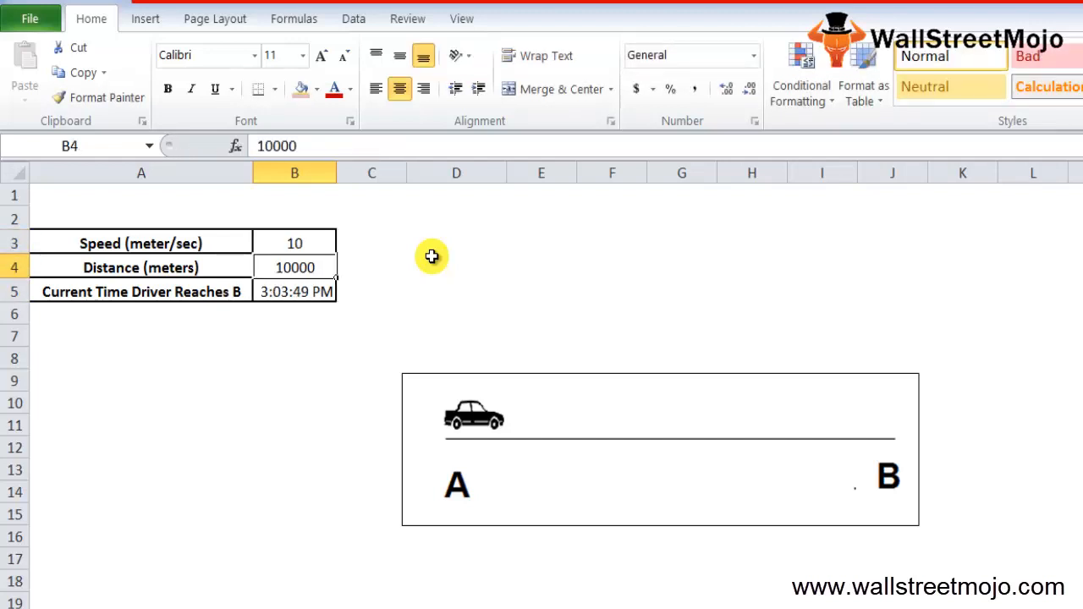
Try a speed of 100 in B3, and undo that change
key("Down")
key("Up")
key("Up")
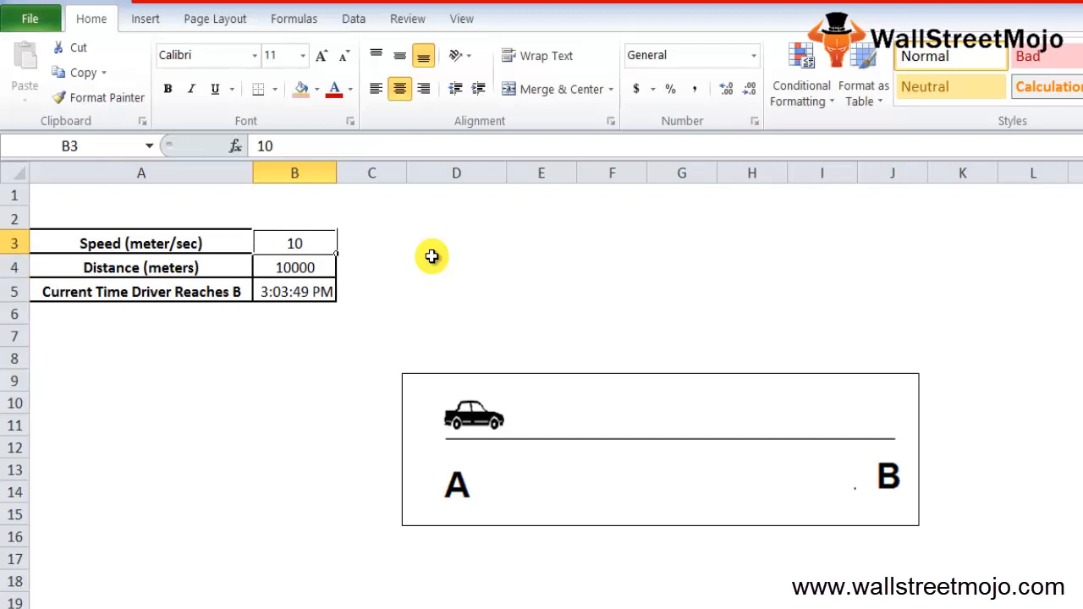
type("100")
key("Return")
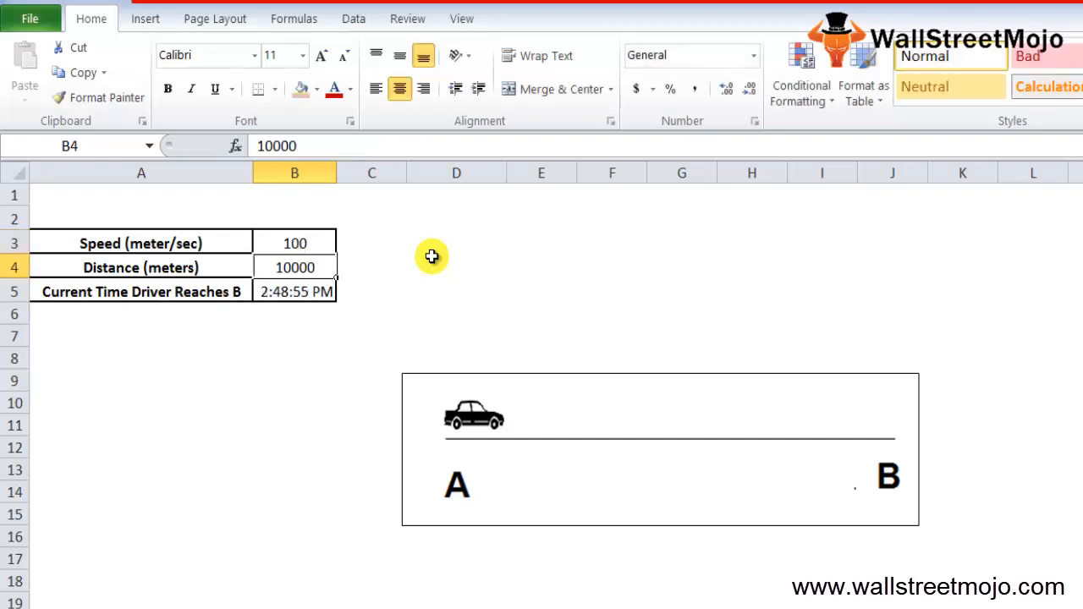
key("Up")
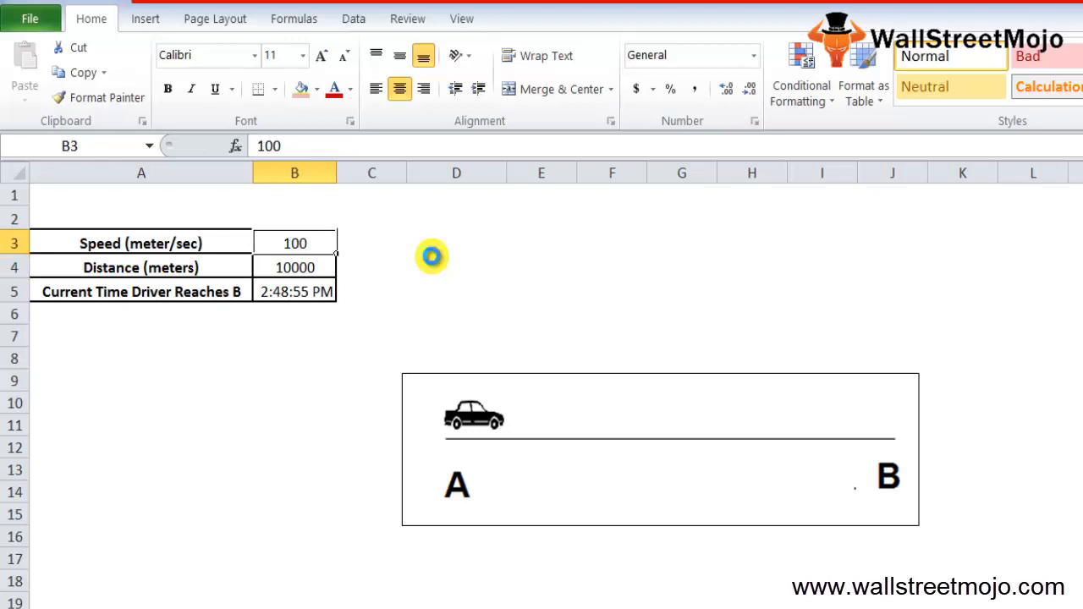
key("ctrl+z")
Enter the note "1.Volatile function" in B18, below the route picture
key("Down")
key("Down")
key("Down")
key("Down")
key("Down")
key("Down")
key("Down")
key("Down")
key("Down")
key("Down")
key("Down")
key("Down")
key("Down")
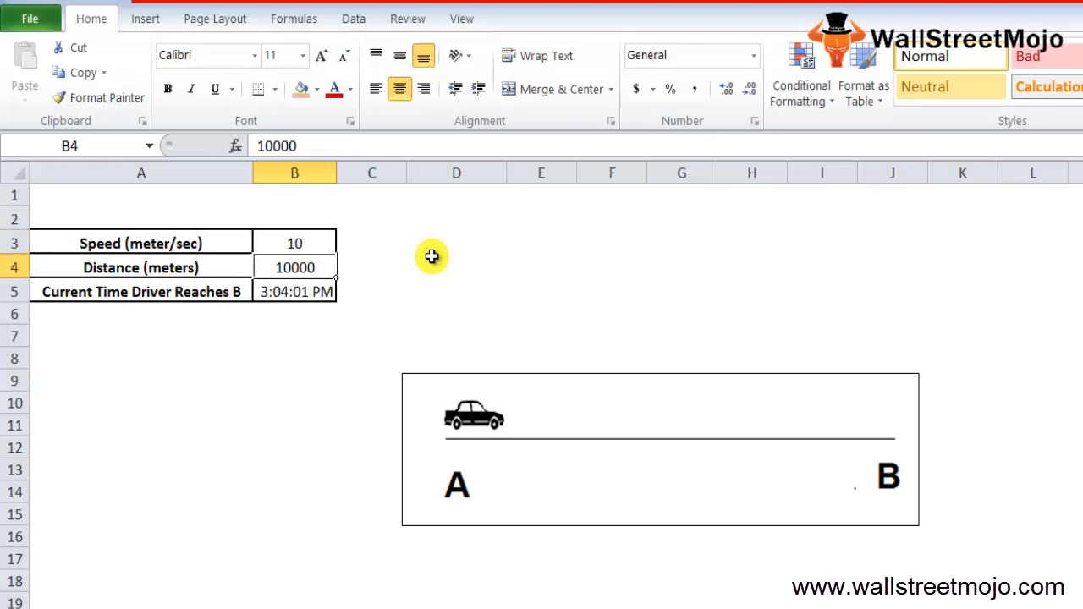
key("Down")
key("Down")
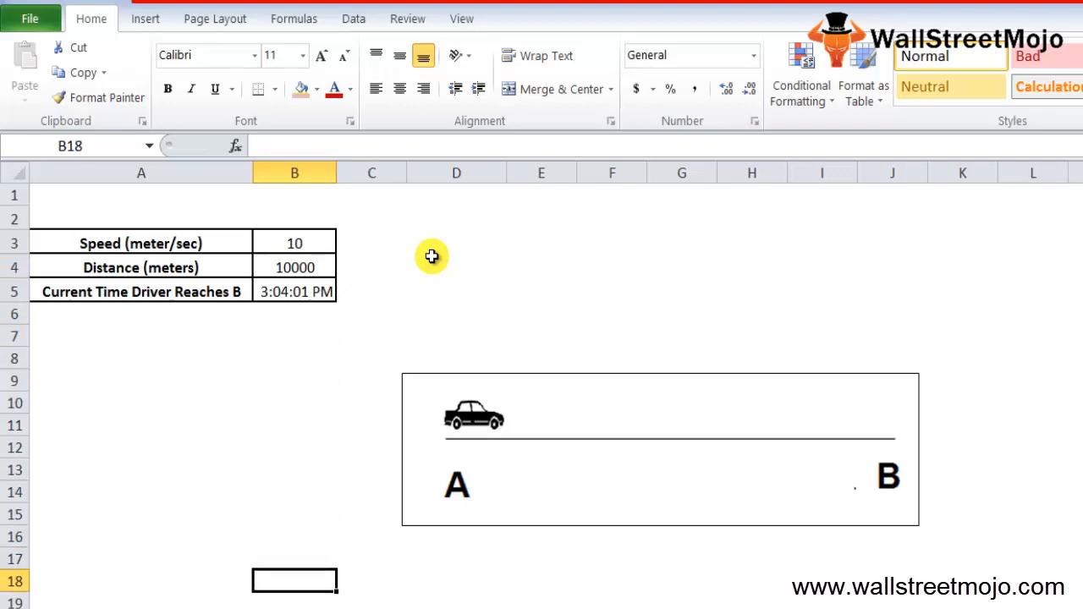
type("1.")
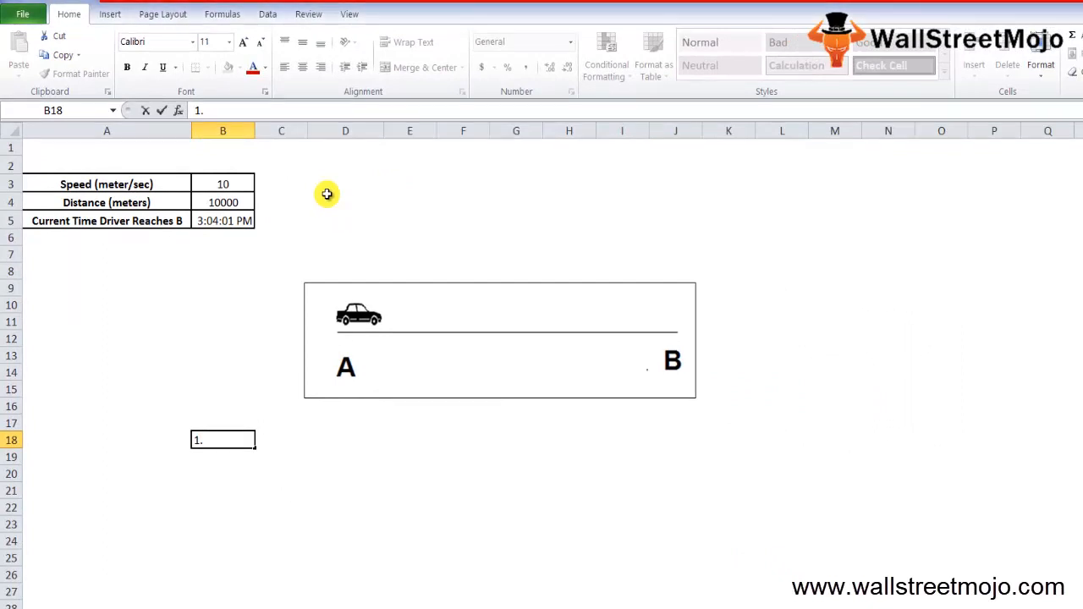
type("Volatile function")
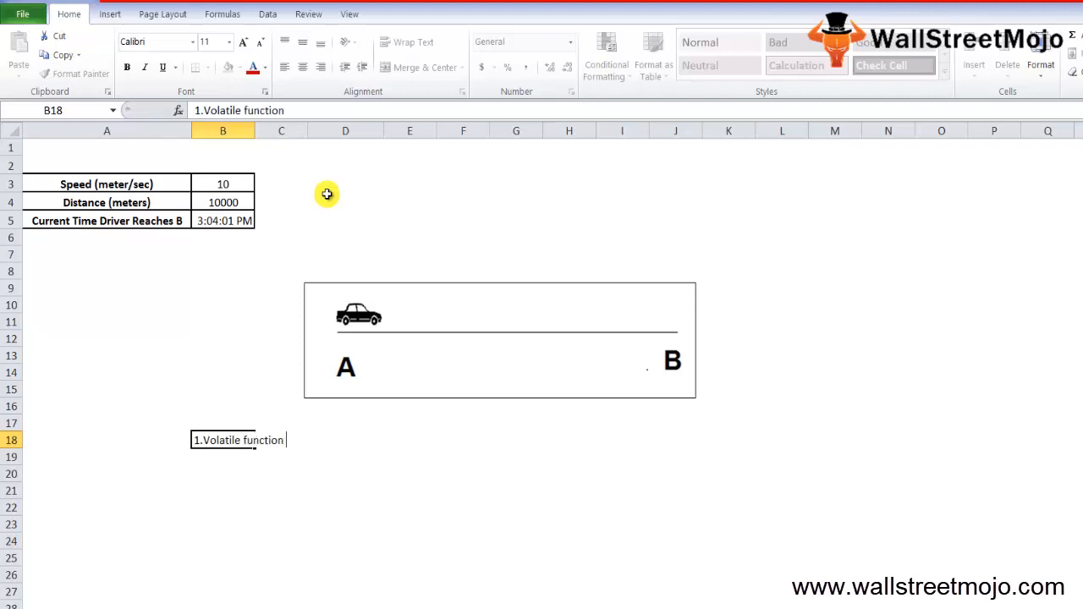
key("Return")
Enter the formula =NOW() in B19, directly under the volatile function note
type("=now")
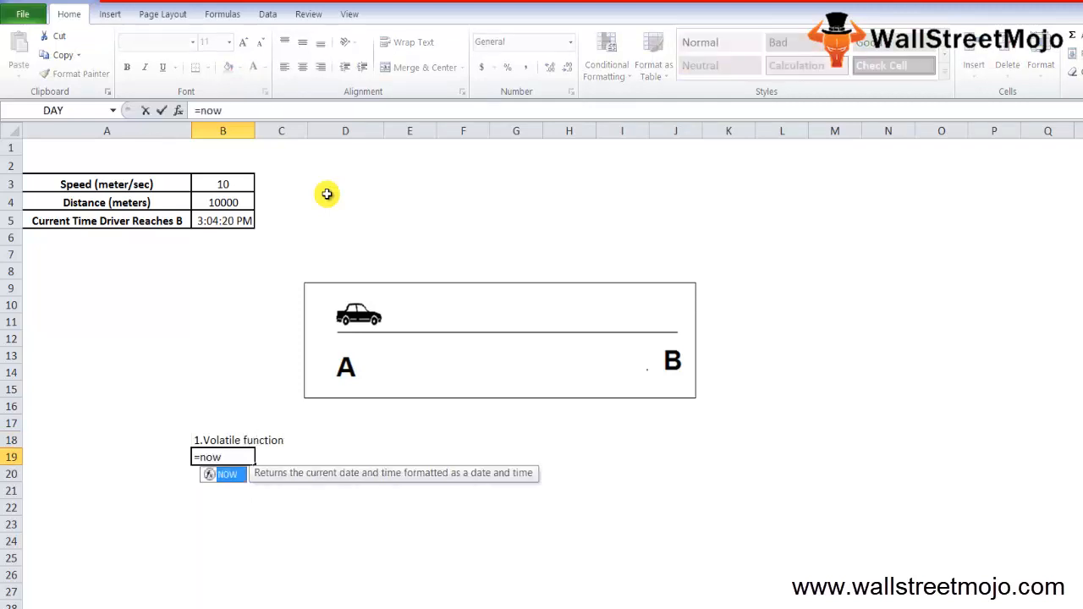
key("Tab")
type(")")
key("Return")
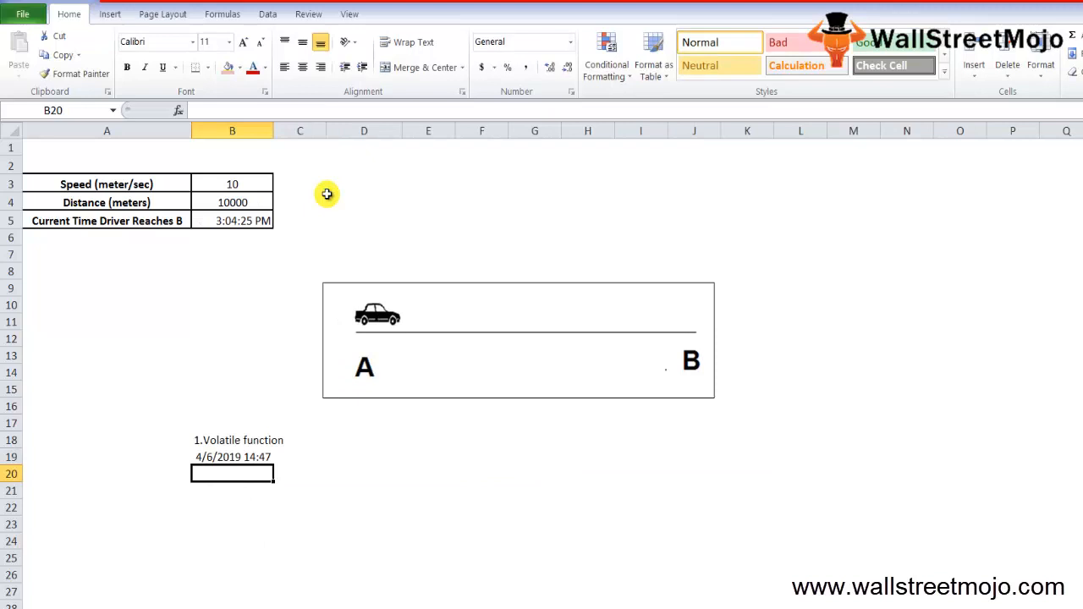
Enter the note "Valid series" in B21, leaving row 20 blank
key("Return")
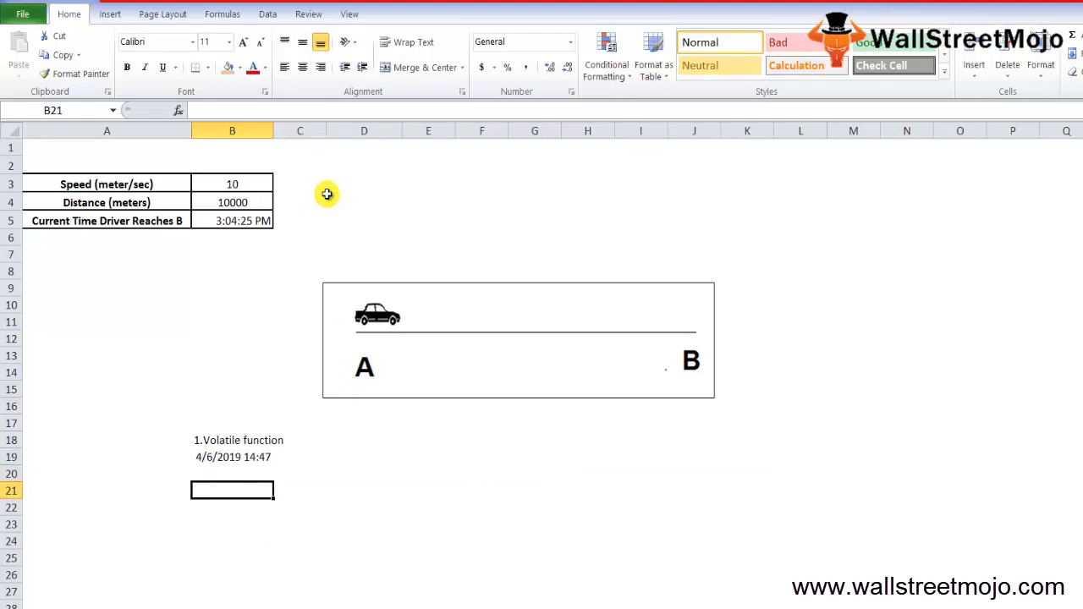
type("Va")
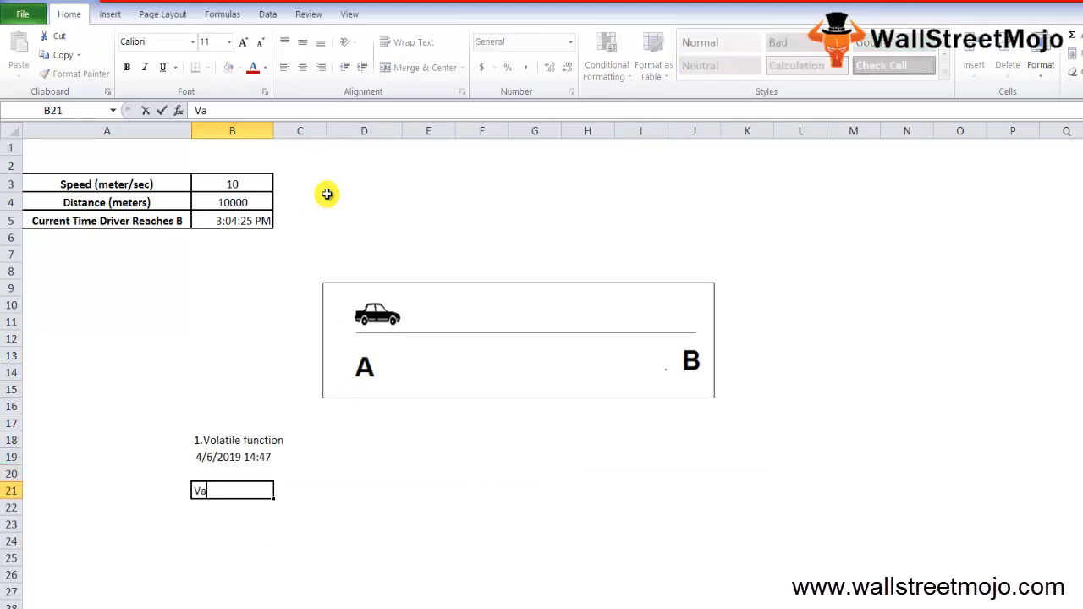
type("lid series")
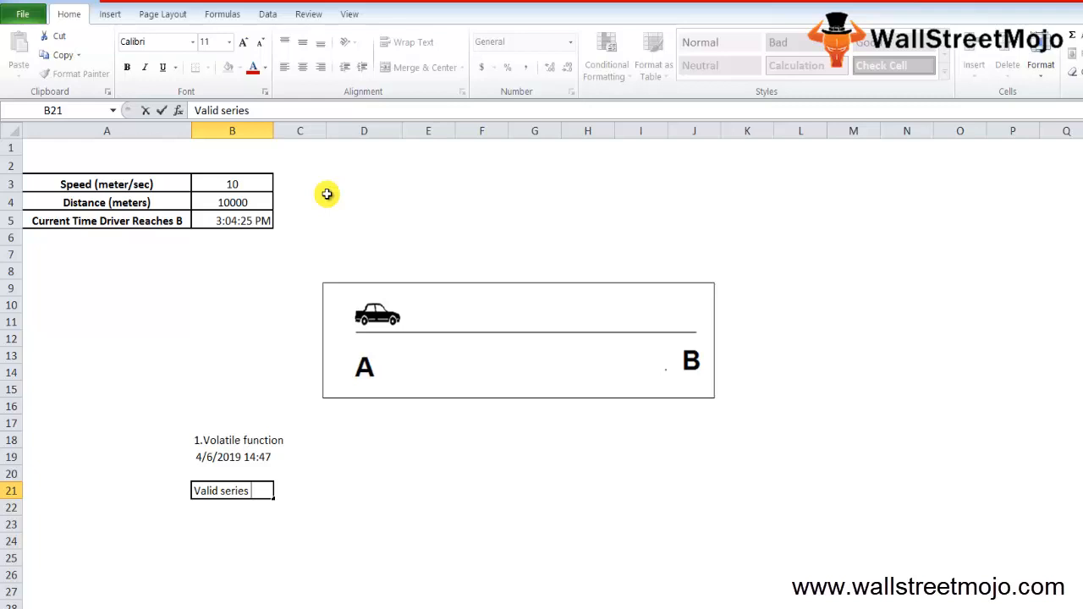
key("Return")
key("Return")
key("Return")
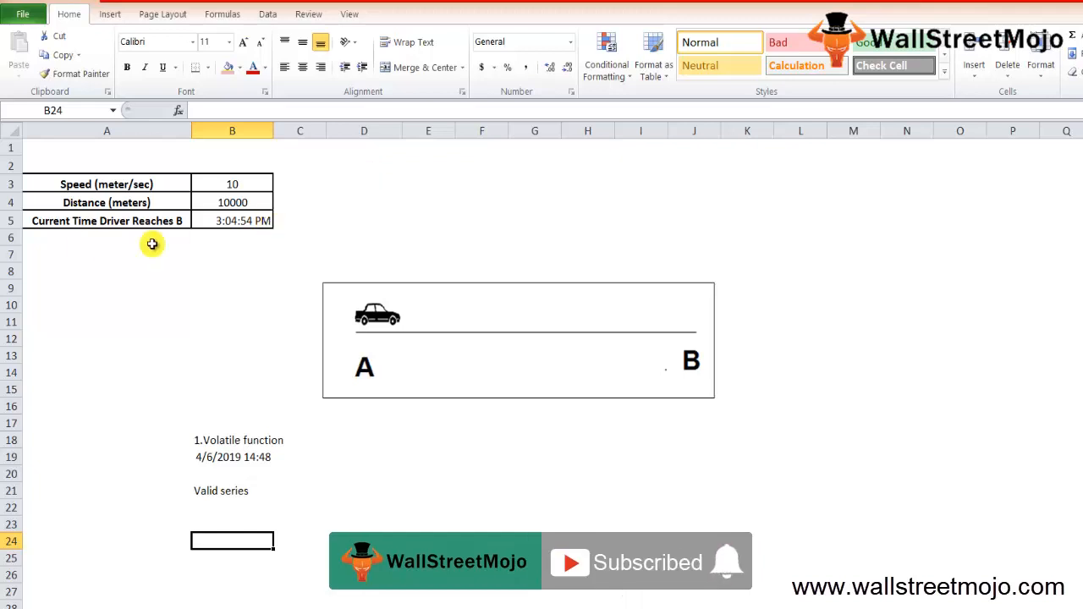
left_click(179, 288)
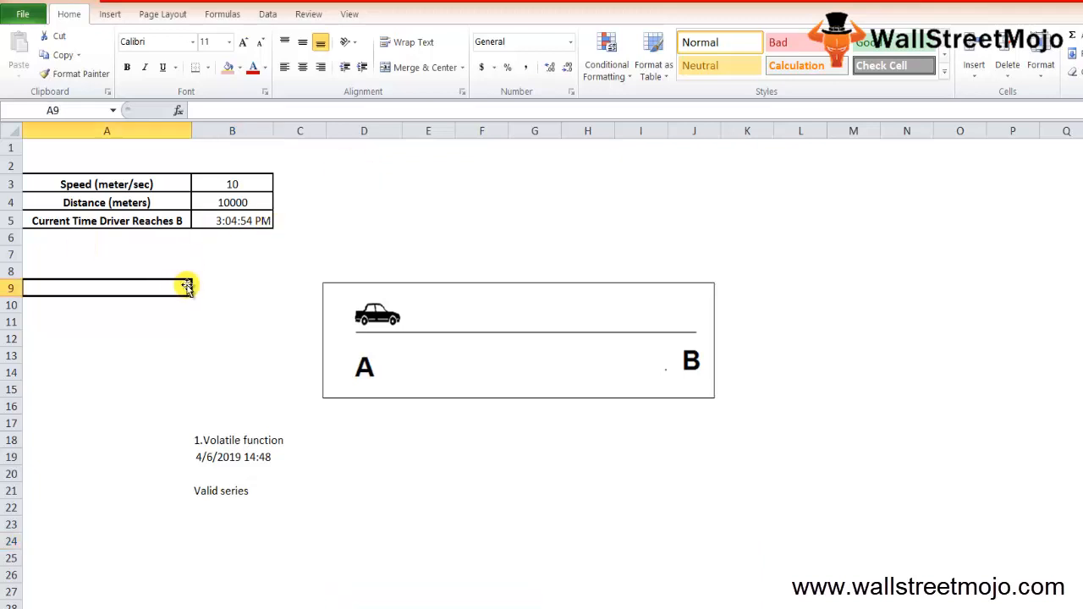